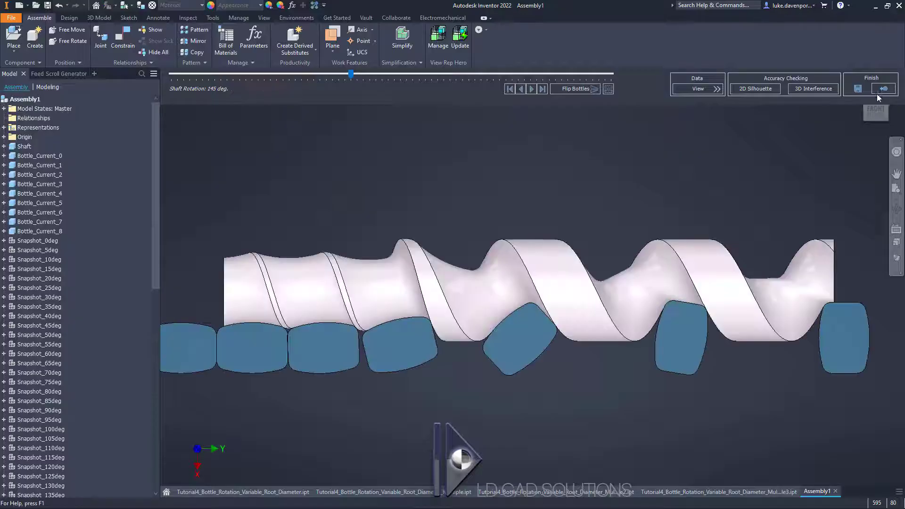
- Leave the simulation and save the part as Tutorial4.ipt
left_click(883, 89)
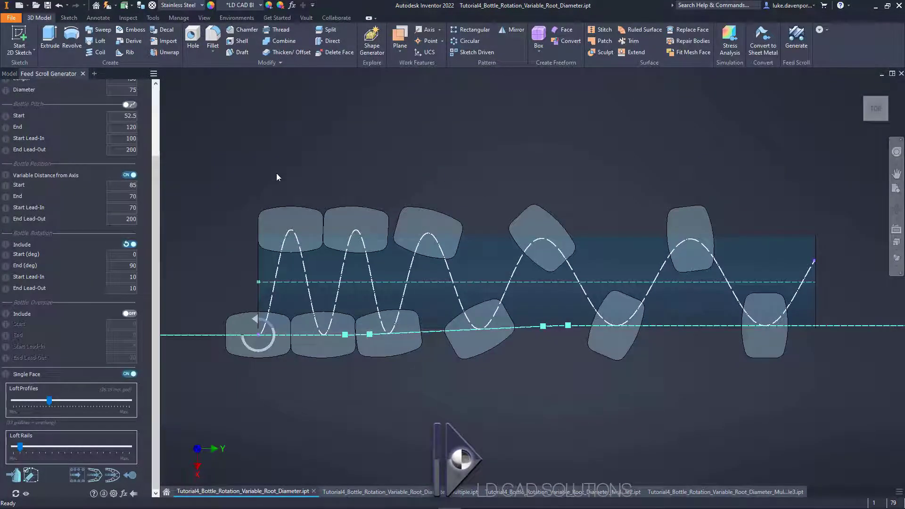
left_click(11, 17)
left_click(33, 118)
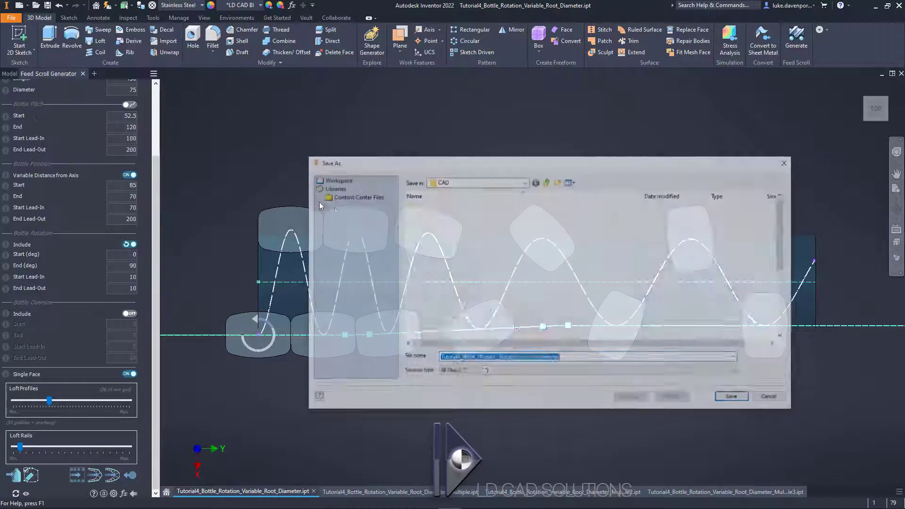
left_click(461, 358)
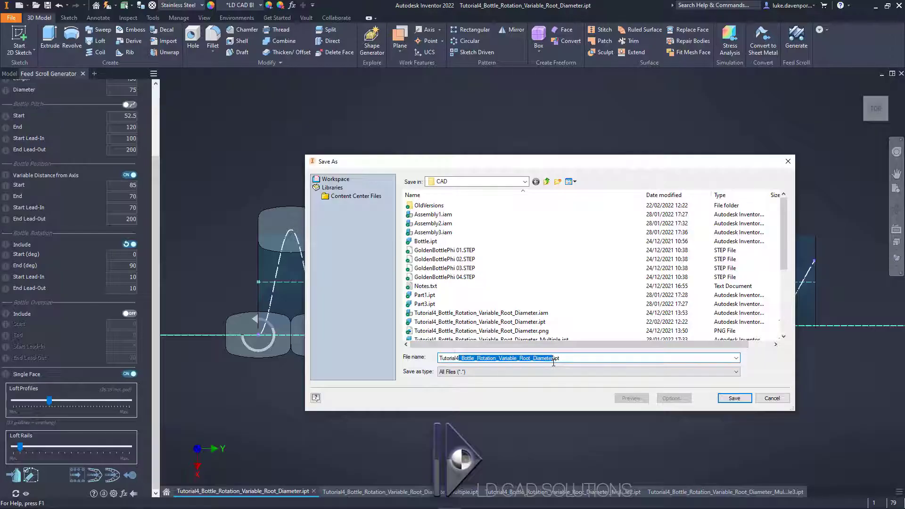
key("Return")
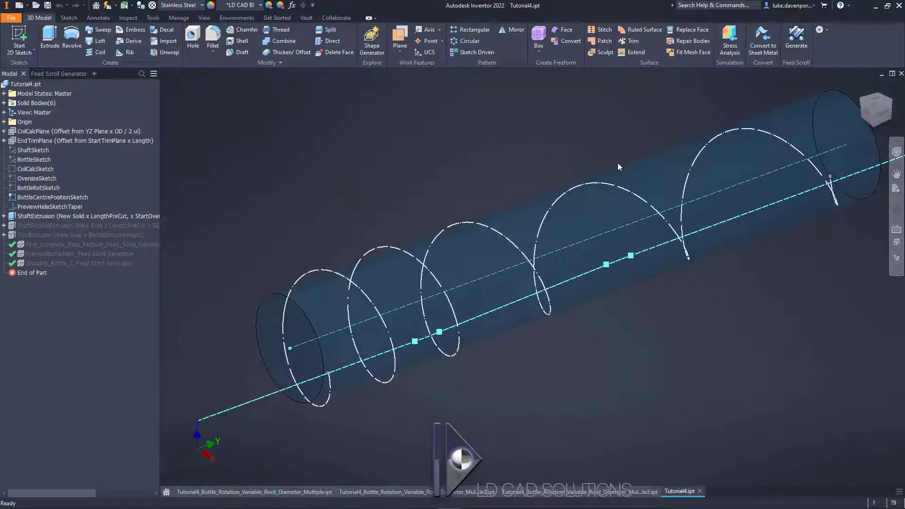
- Generate the feed scroll solid and dismiss the success message
left_click(797, 41)
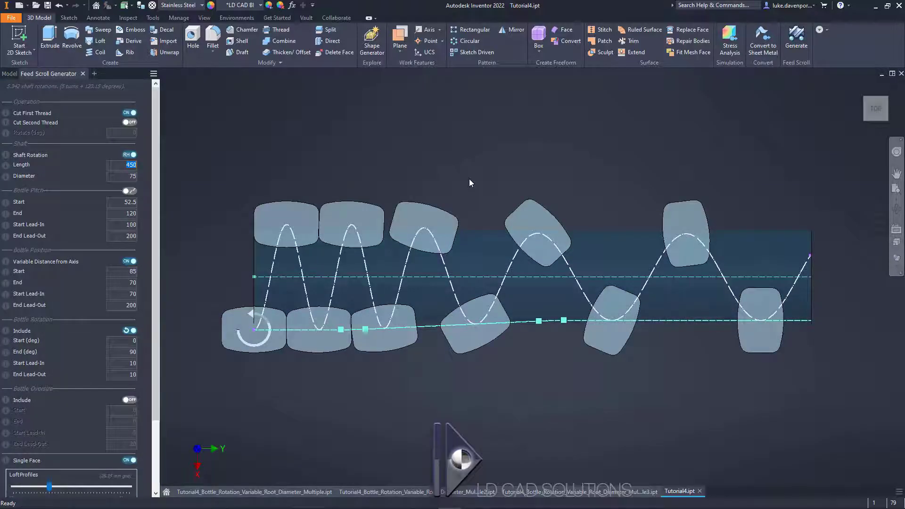
left_click_drag(157, 159, 158, 276)
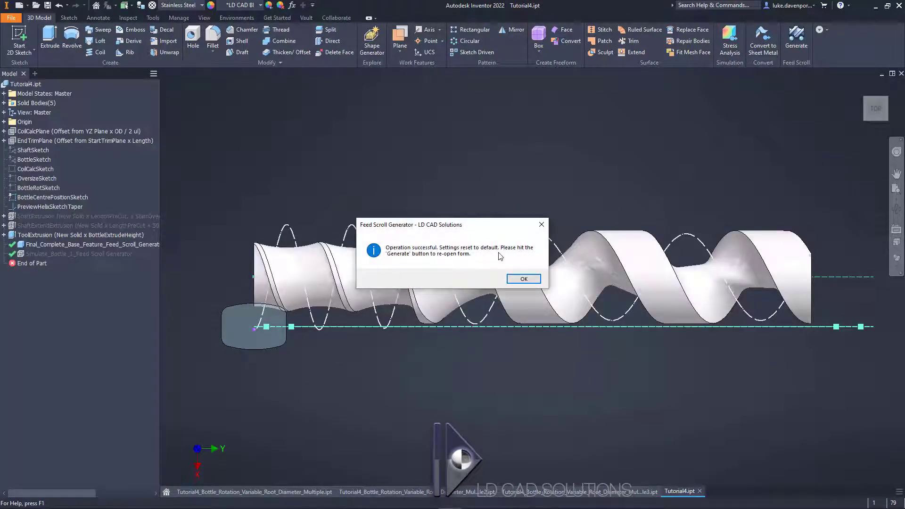
key("Return")
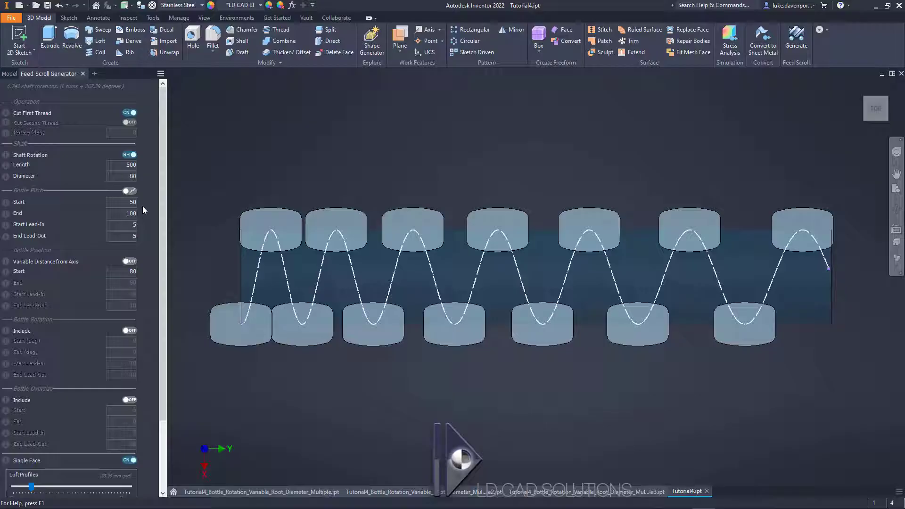
- Enter 53 for bottle pitch start and start lead-in, and 100 for end lead-out
double_click(131, 202)
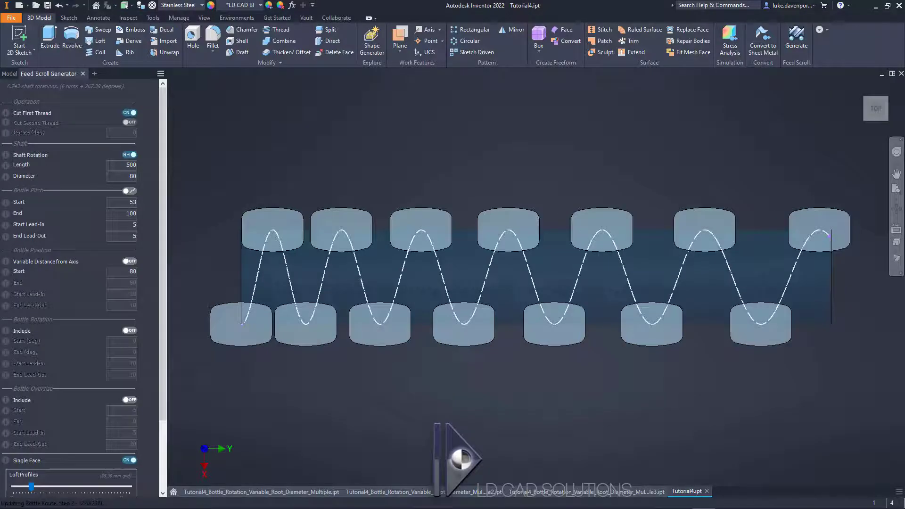
key("Tab")
type("1")
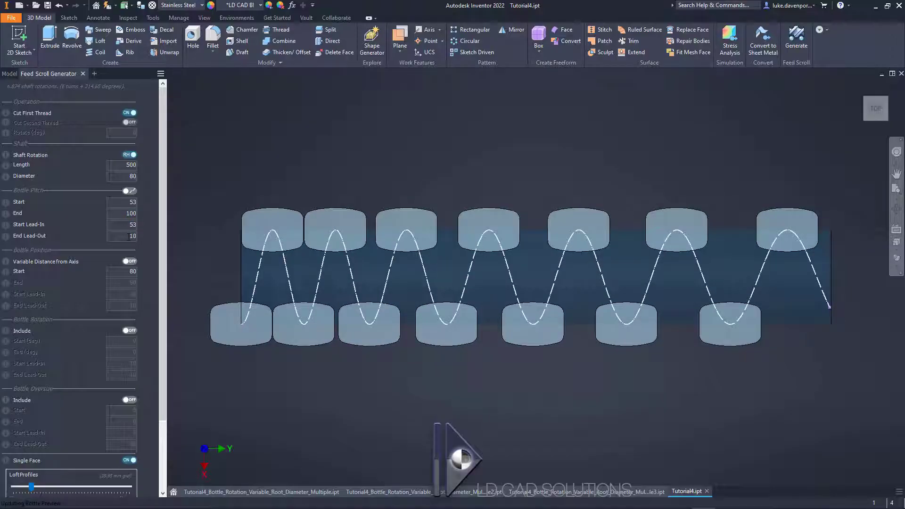
left_click_drag(163, 240, 163, 356)
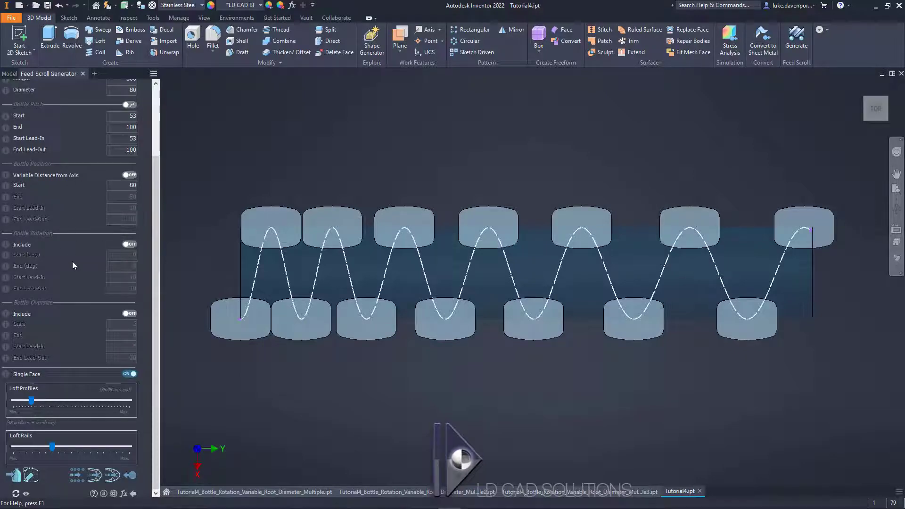
- Toggle Bottle Rotation on and off to compare, leaving it on at 0–90 degrees
left_click(130, 245)
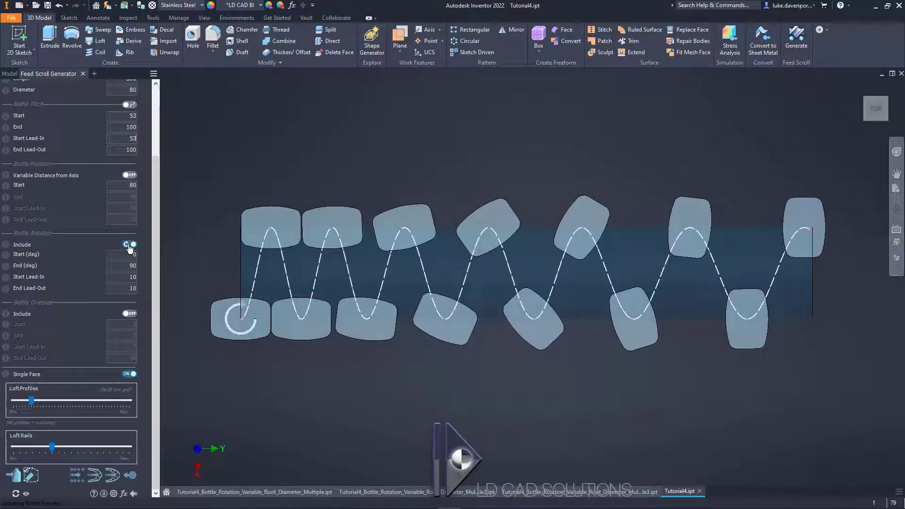
left_click(130, 245)
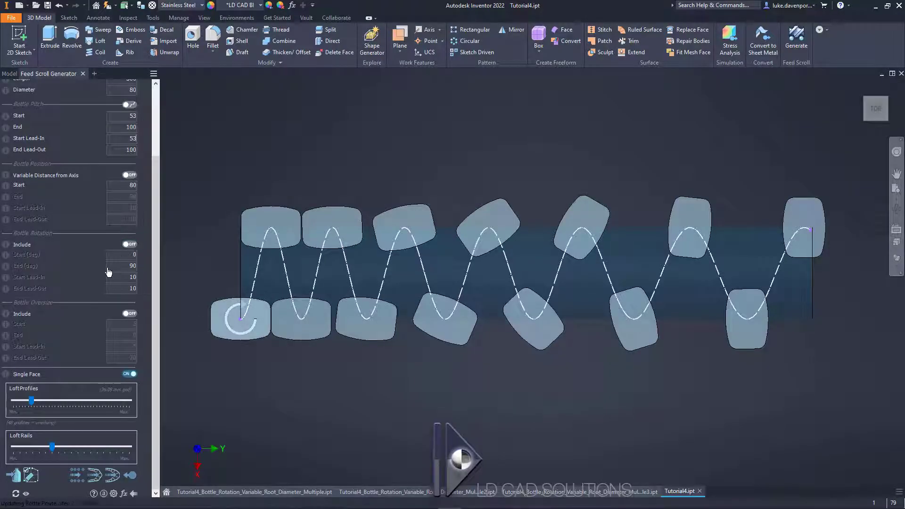
left_click(129, 249)
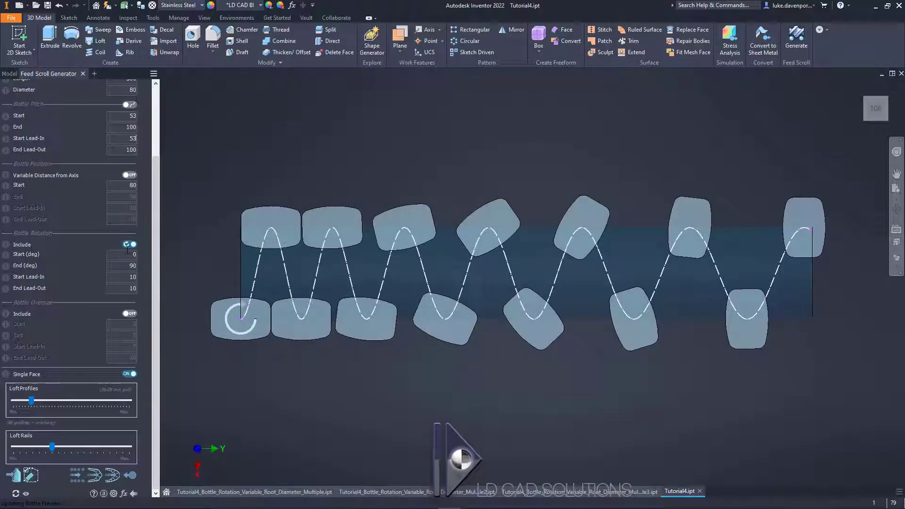
key("space")
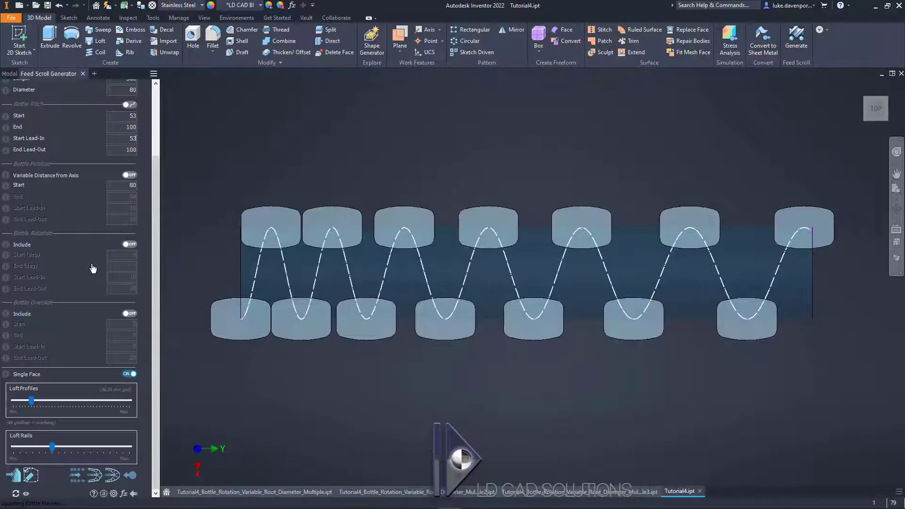
left_click(130, 246)
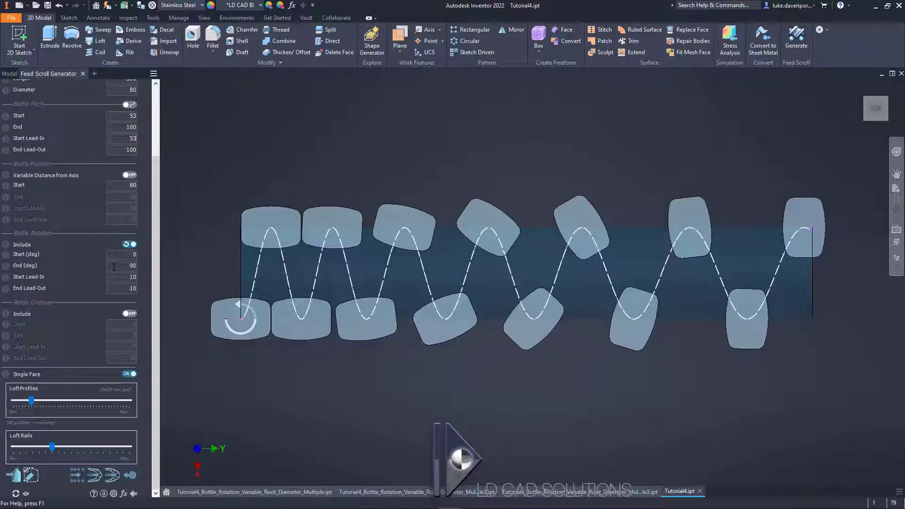
- Try a rotation start of 20, reset it to 0, and set the end angle to 360
double_click(130, 255)
type("20")
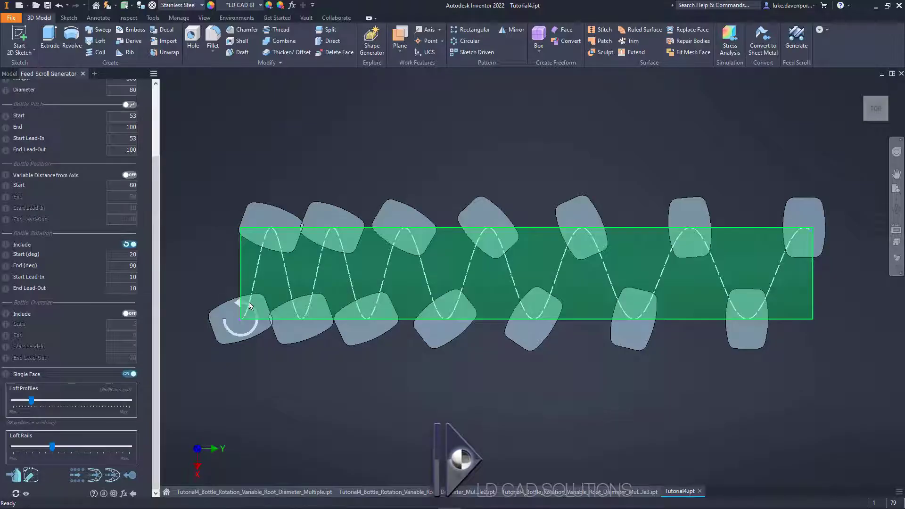
double_click(130, 255)
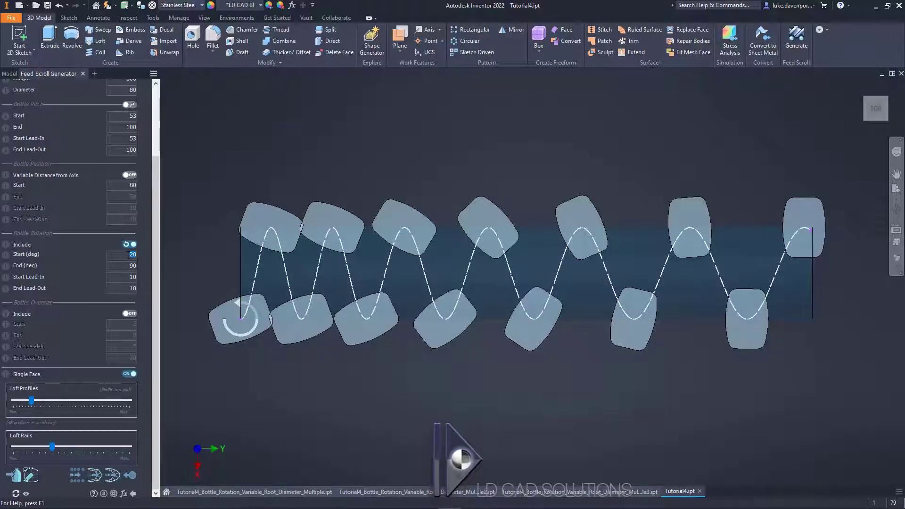
type("0")
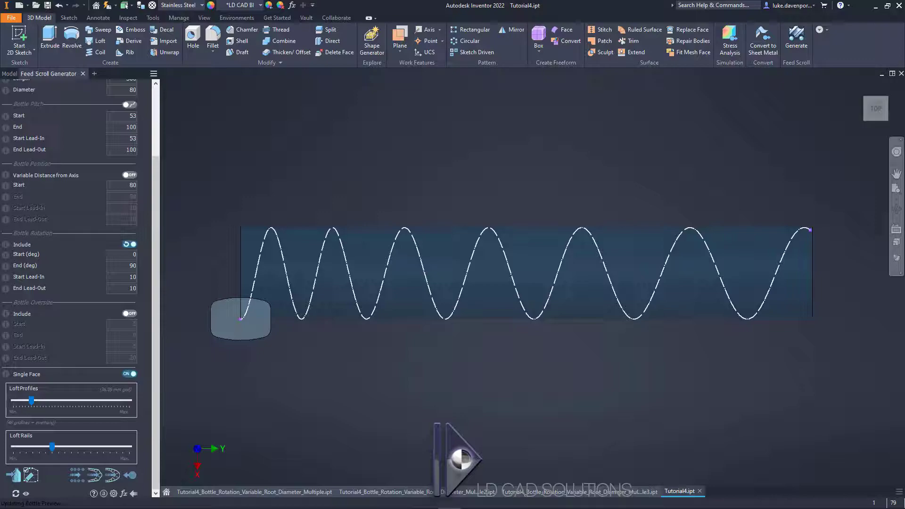
double_click(129, 265)
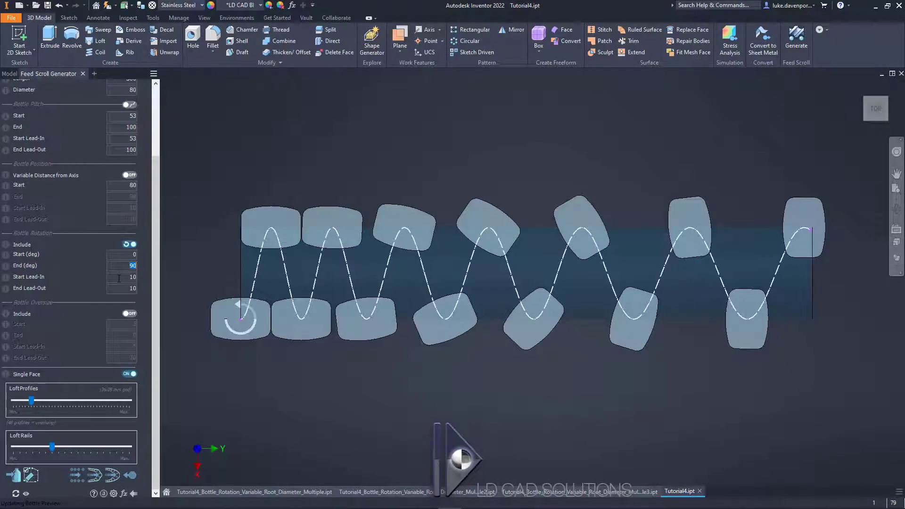
type("360")
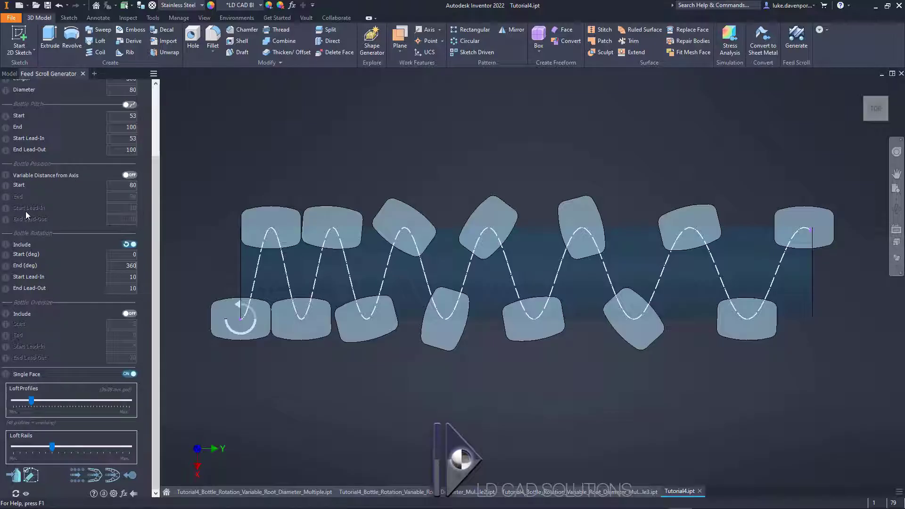
mouse_move(5, 278)
- Set rotation start lead-in to 100 and dismiss the rapid-rotation warning
double_click(132, 277)
type("100")
key("Return")
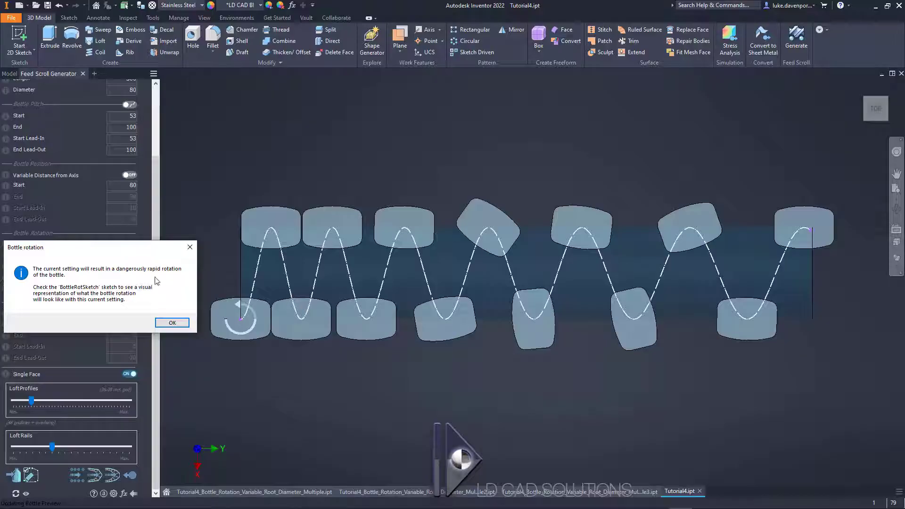
left_click_drag(151, 247, 513, 97)
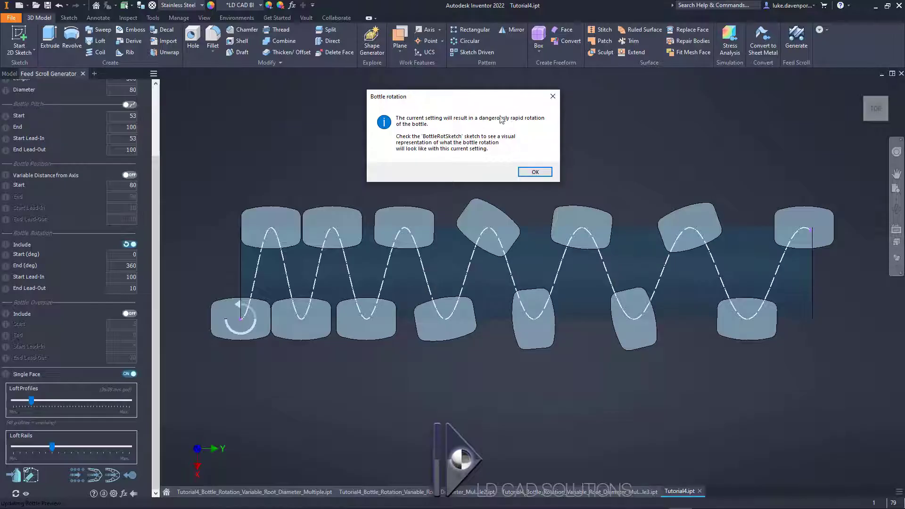
left_click(535, 172)
- Set start lead-in to 50, end angle to 90 and end lead-out to 50
double_click(131, 276)
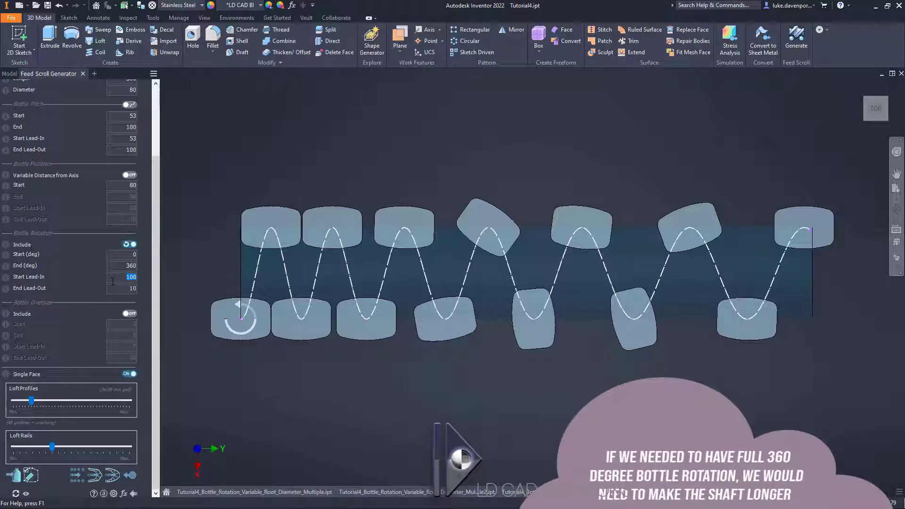
type("10")
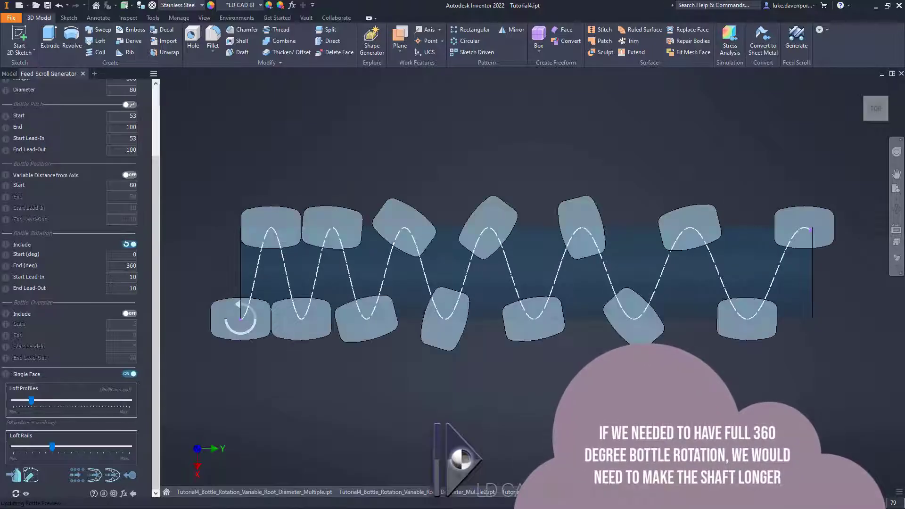
key("shift+Tab")
type("90")
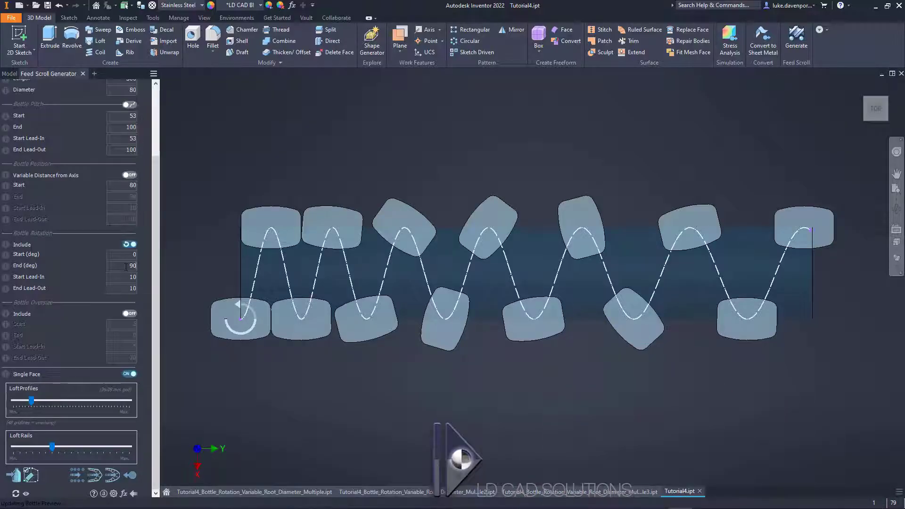
double_click(129, 277)
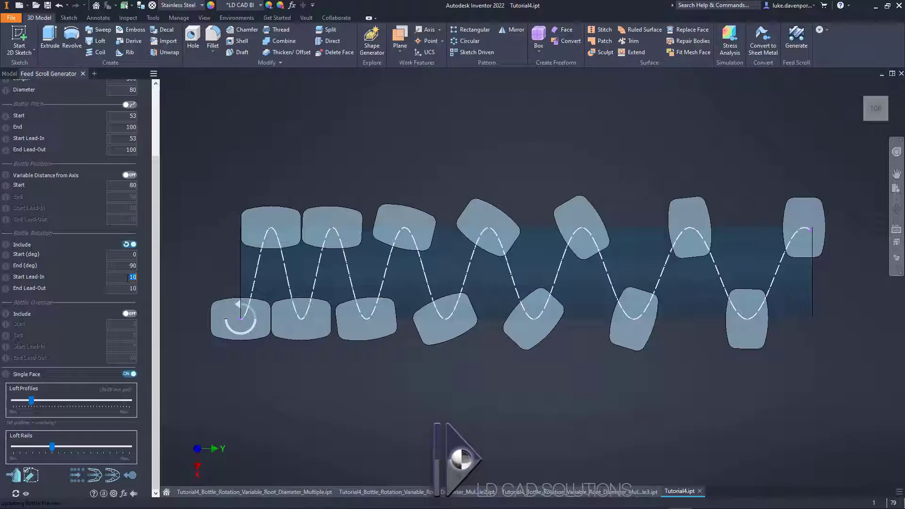
type("50")
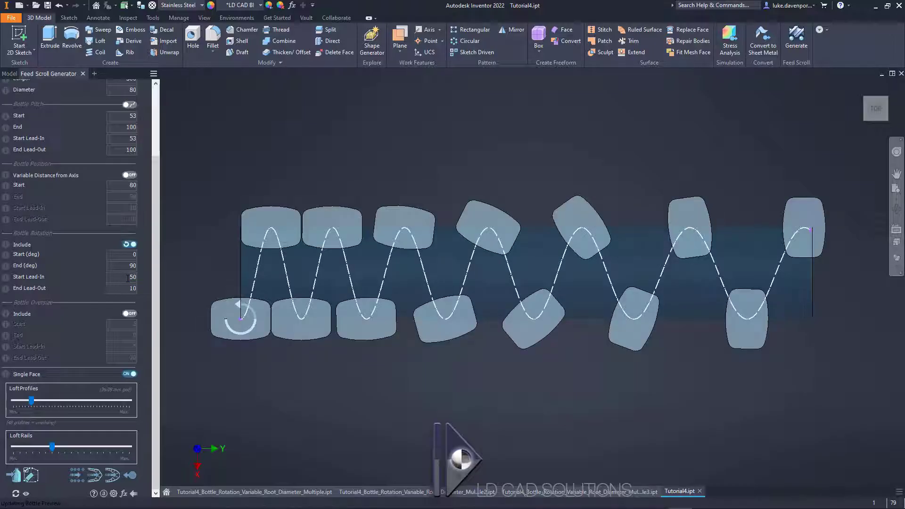
key("Tab")
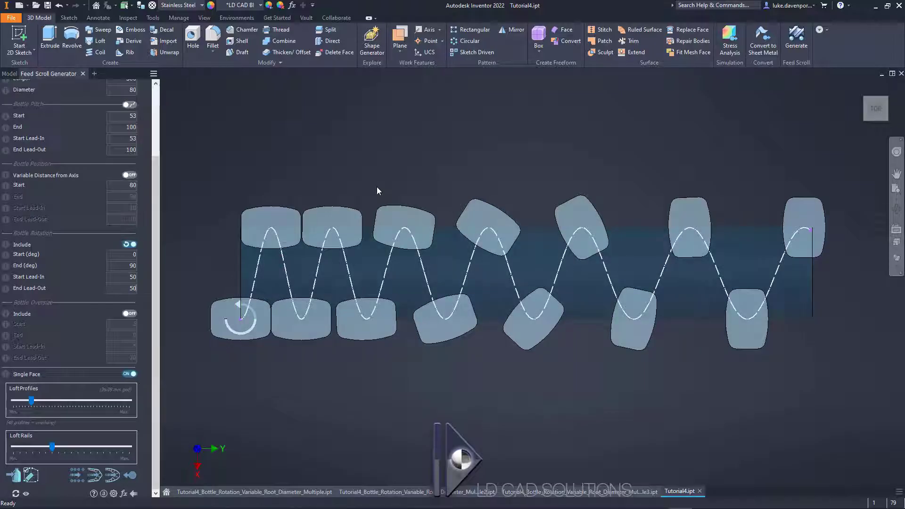
- Enable Variable Distance from Axis with start distance 80 and end distance 60
left_click(128, 185)
scroll(132, 184, "up", 1)
scroll(132, 185, "down", 1)
left_click(129, 175)
left_click(129, 175)
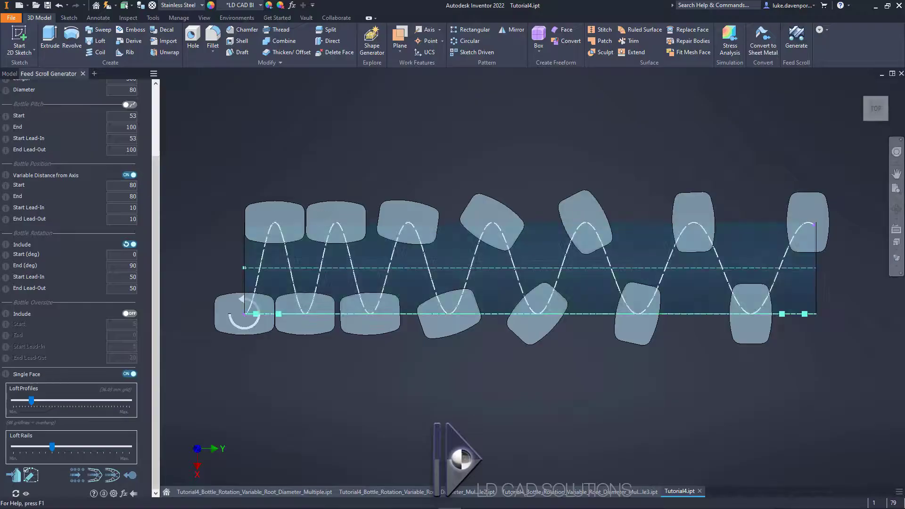
left_click(125, 198)
type("6")
key("Return")
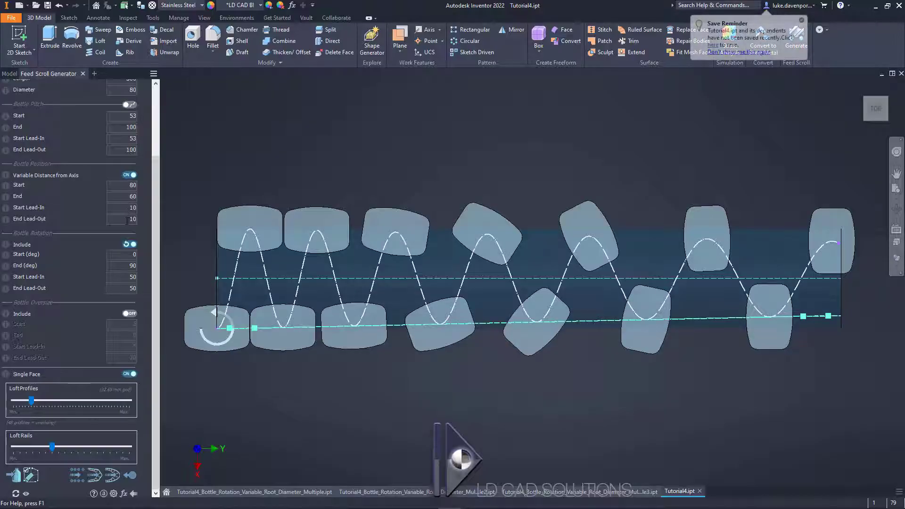
- Set end lead-out 150 and start lead-in 50, trying end distance 50 before keeping 60
double_click(126, 219)
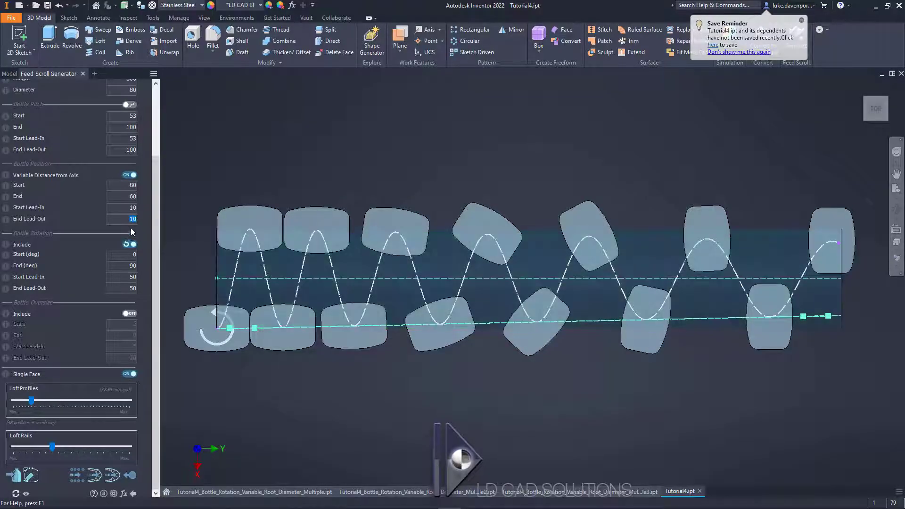
type("1")
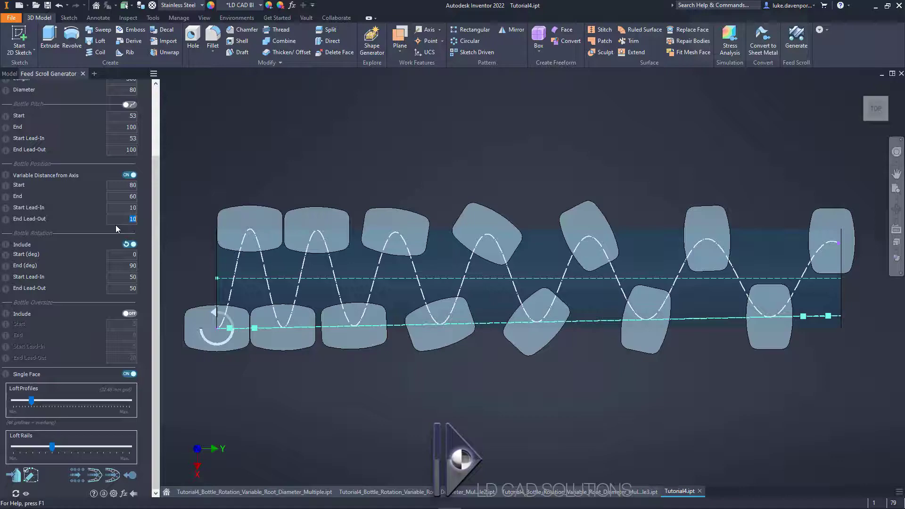
type("50")
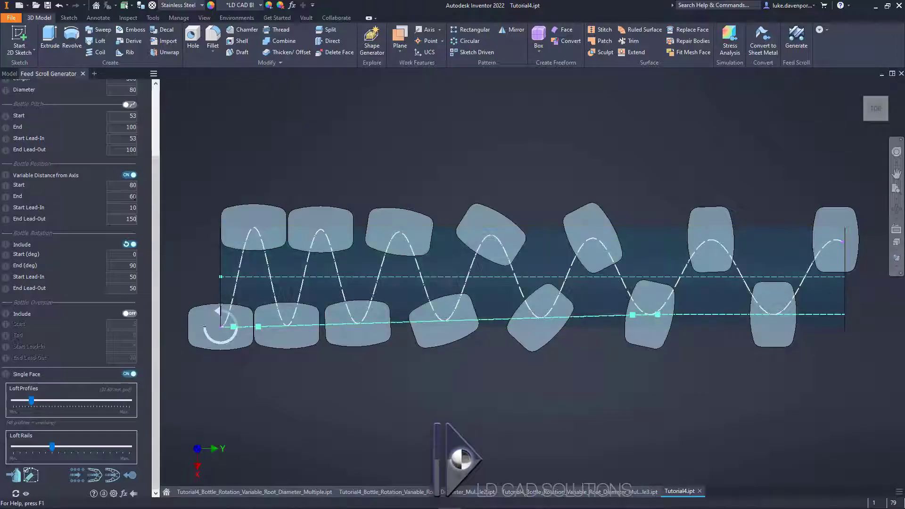
left_click(132, 196)
type("50")
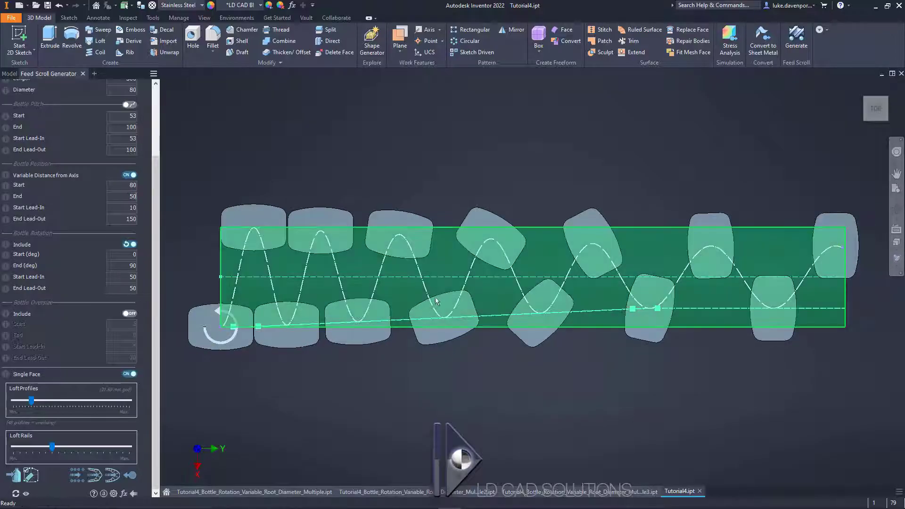
left_click(125, 218)
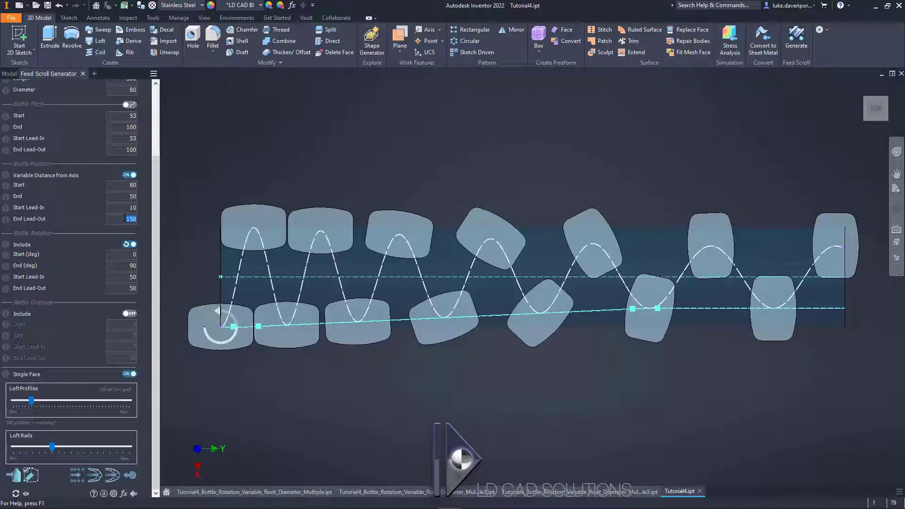
type("250")
middle_click_drag(732, 358, 737, 357)
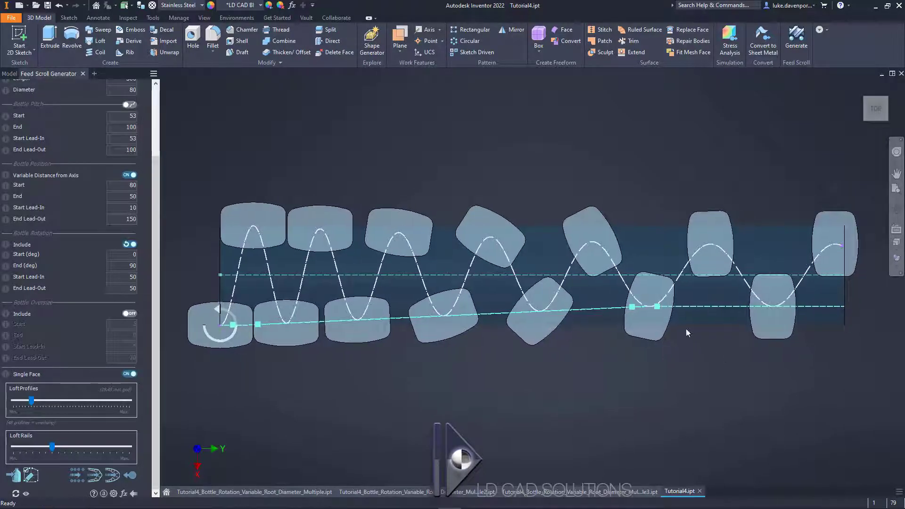
scroll(646, 278, "up", 3)
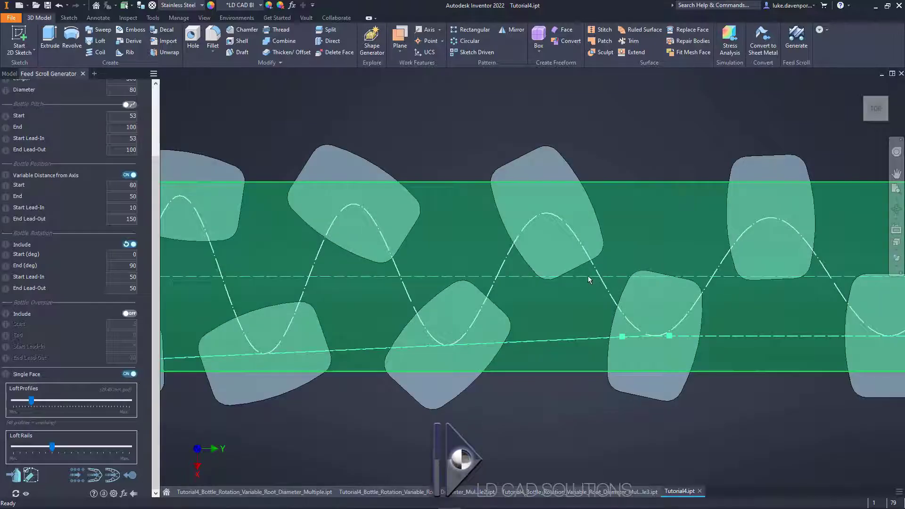
scroll(688, 276, "down", 3)
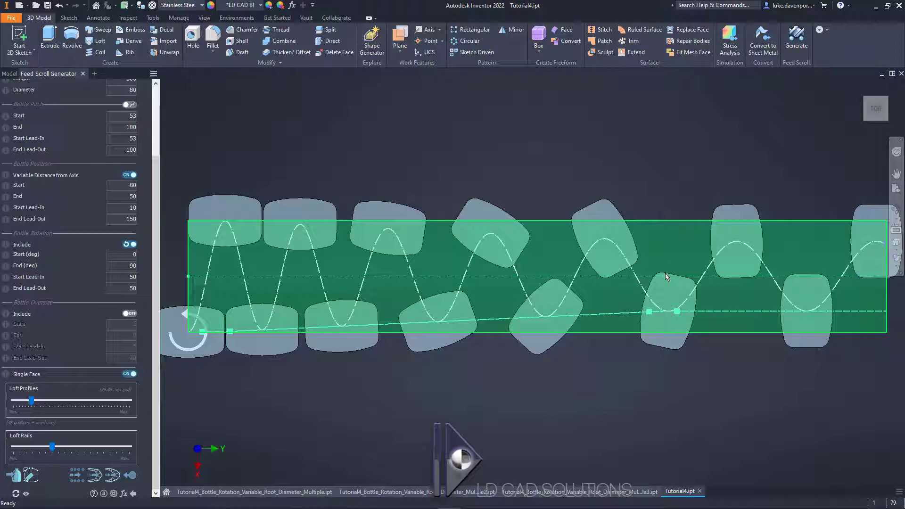
middle_click_drag(775, 356, 717, 353)
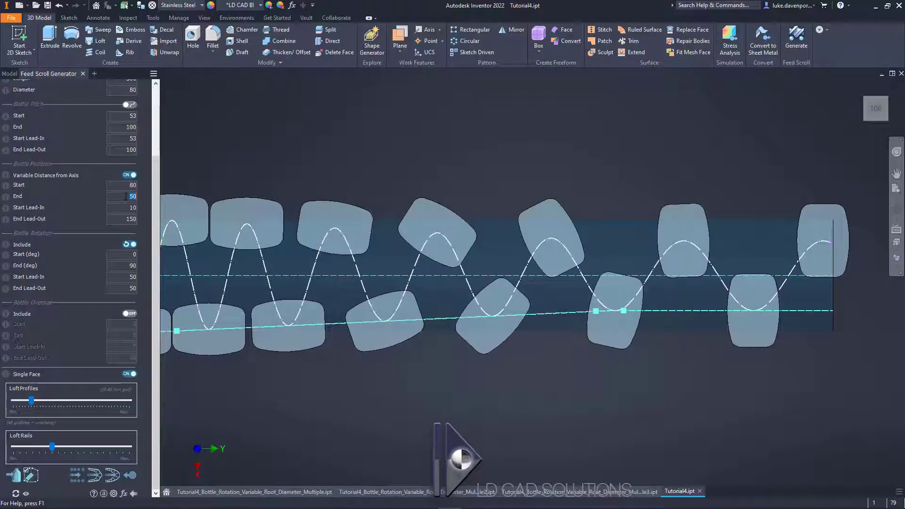
type("0")
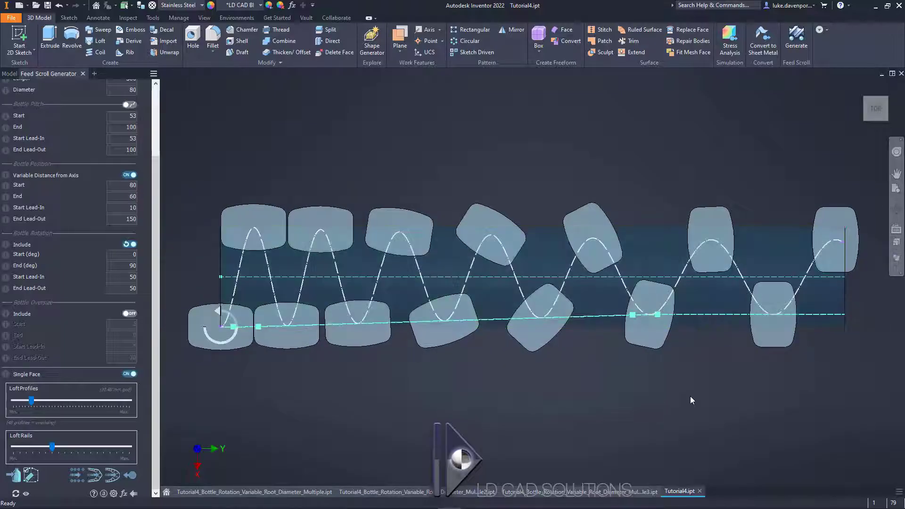
middle_click_drag(689, 397, 692, 381)
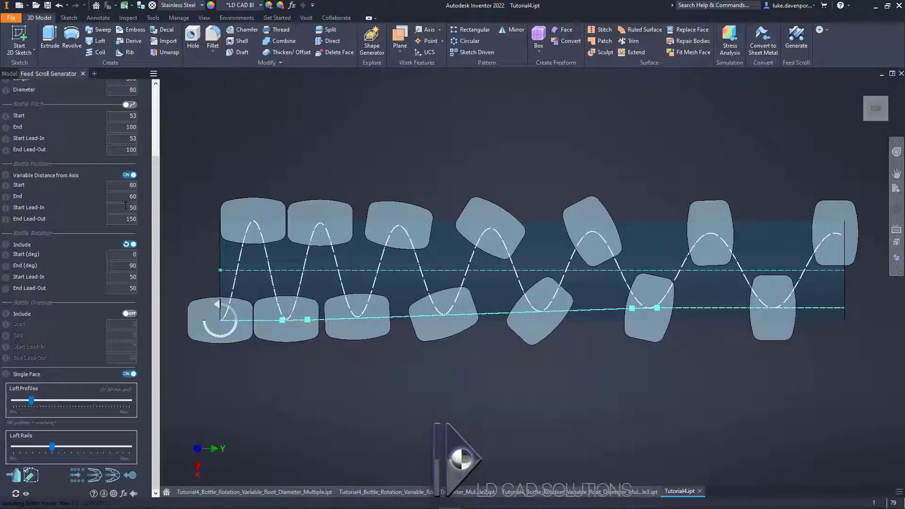
middle_click_drag(484, 414, 488, 413)
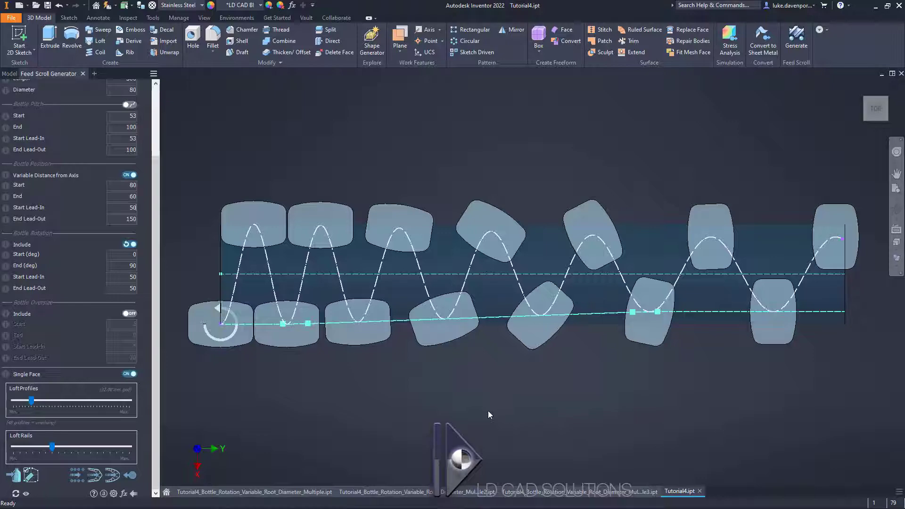
- Build the feed scroll preview and move the completion message aside
middle_click_drag(498, 415, 490, 411)
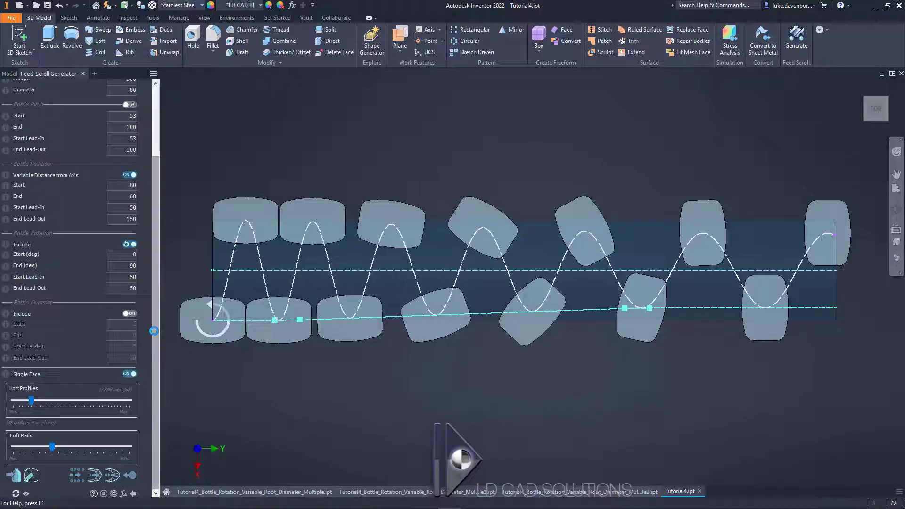
left_click(98, 477)
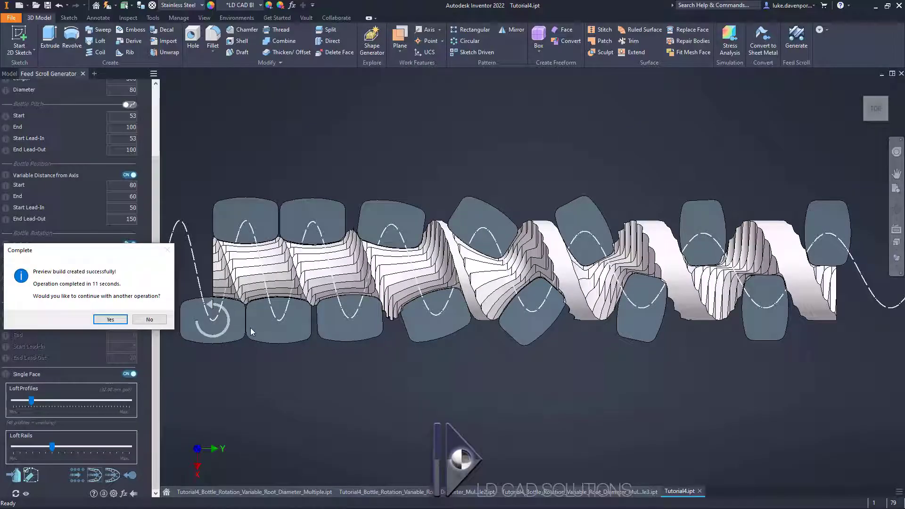
left_click_drag(124, 256, 475, 105)
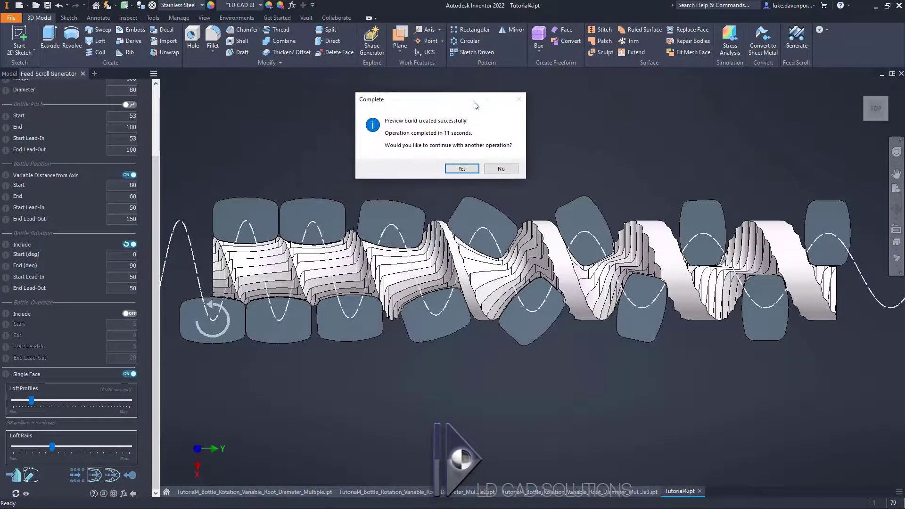
- Continue to the bottle simulation and save the part
left_click(461, 169)
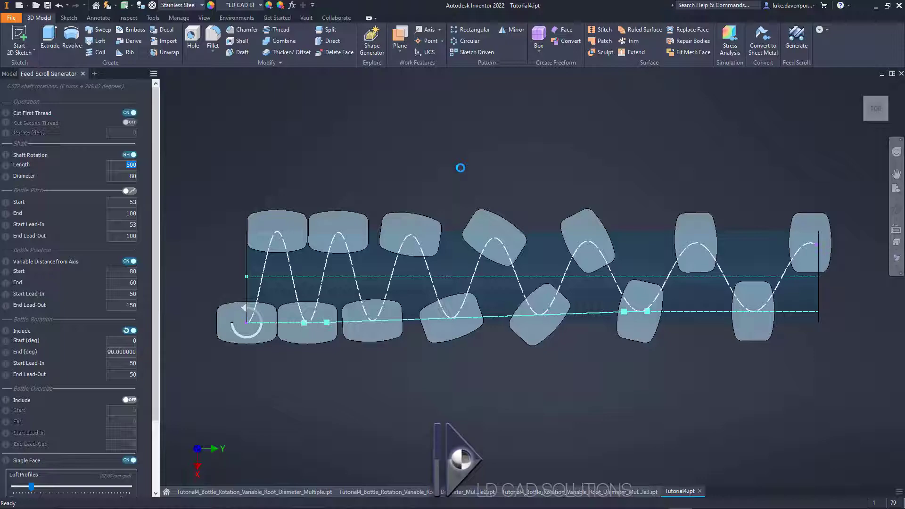
left_click_drag(157, 273, 158, 385)
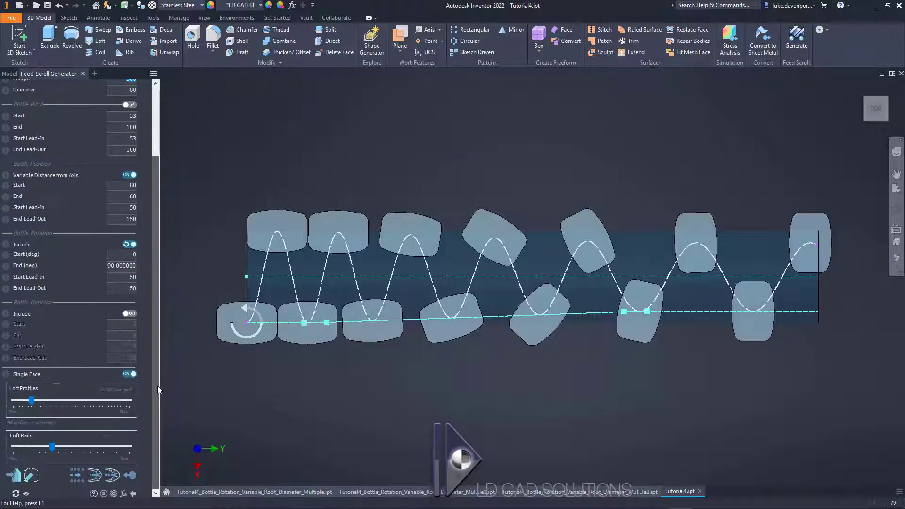
key("ctrl+s")
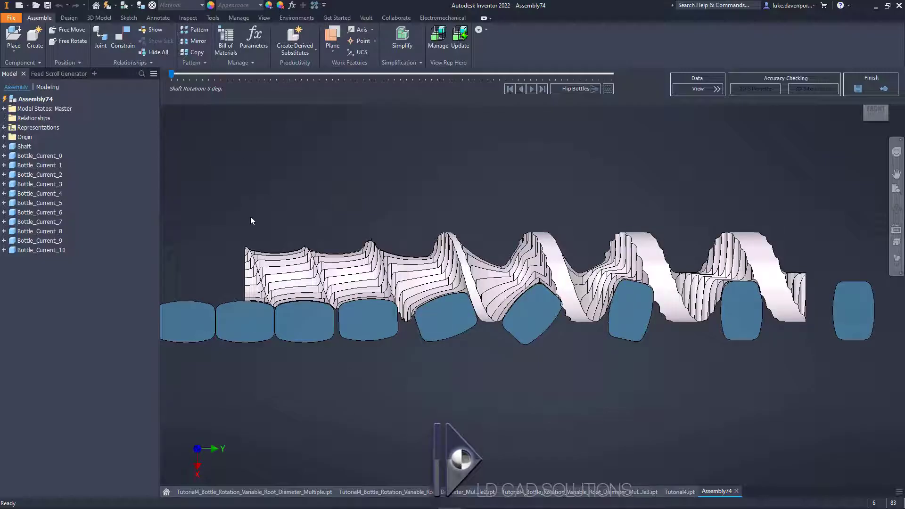
- Rotate the shaft to 55 and 210 degrees to check bottles sit in pockets, then finish
left_click_drag(172, 74, 518, 87)
scroll(222, 300, "down", 3)
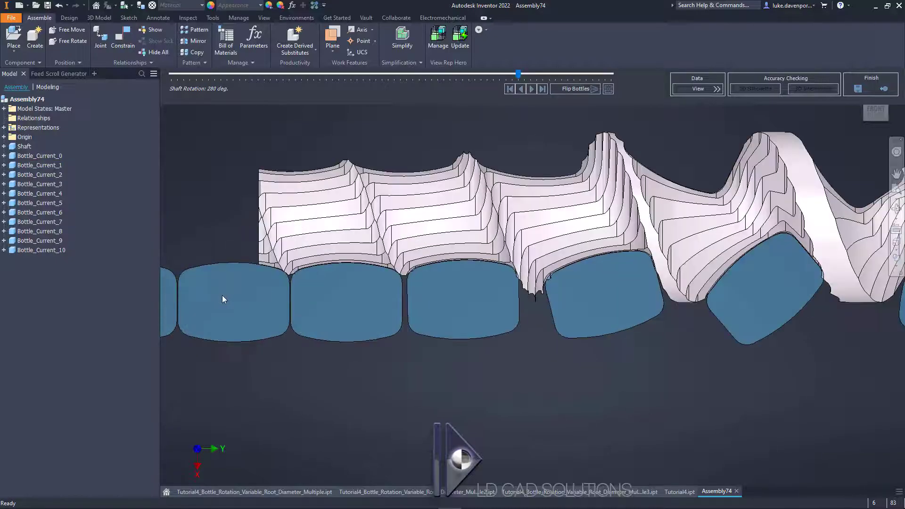
scroll(290, 324, "down", 3)
scroll(329, 385, "up", 4)
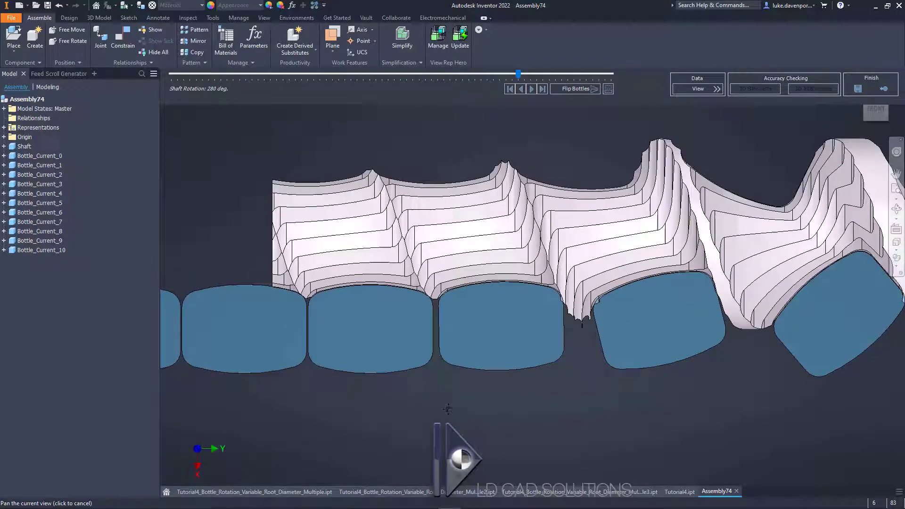
left_click_drag(530, 76, 438, 80)
scroll(539, 160, "up", 3)
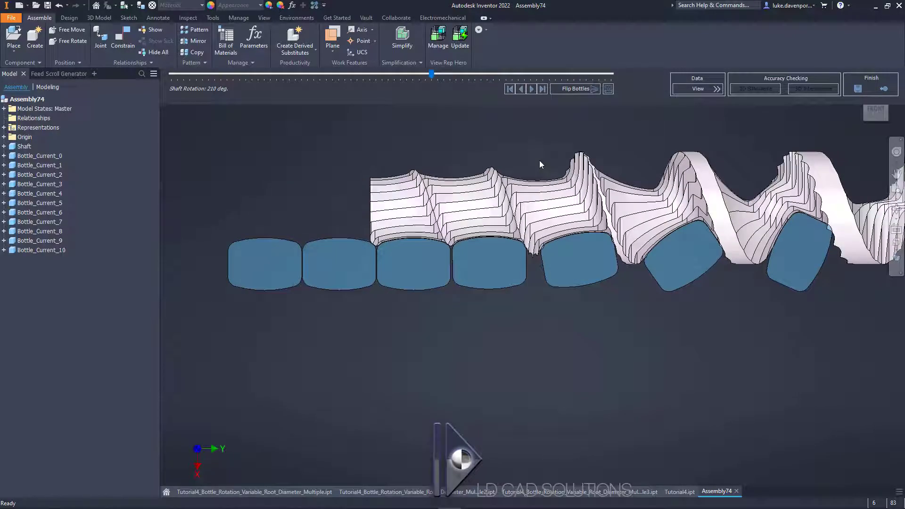
scroll(595, 245, "down", 4)
scroll(595, 245, "down", 3)
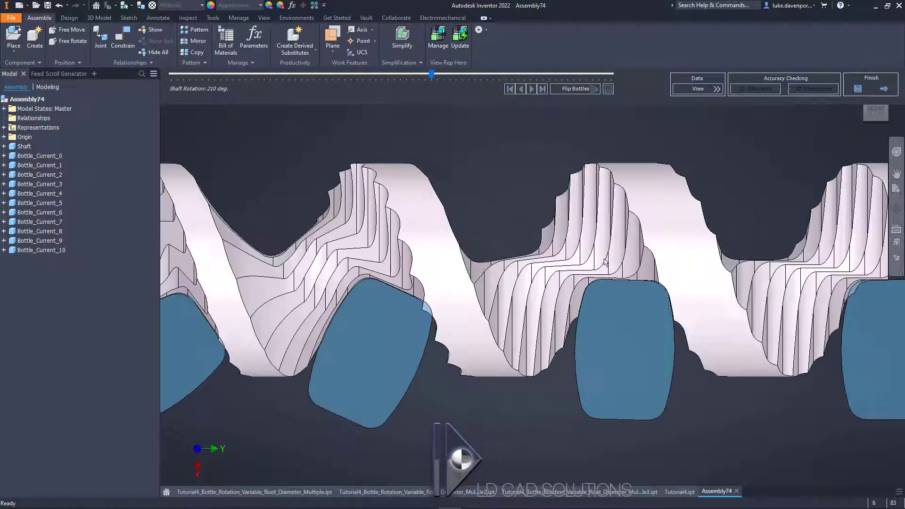
middle_click_drag(421, 374, 706, 370)
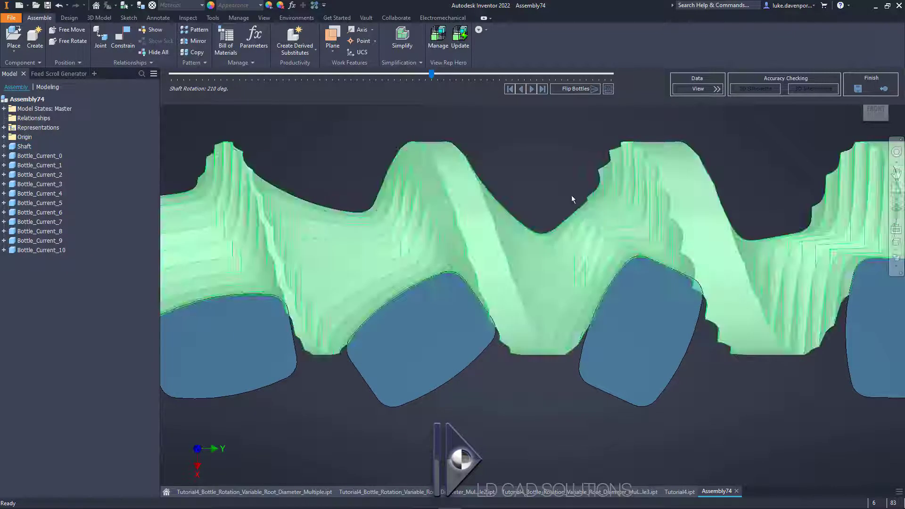
scroll(516, 158, "up", 2)
middle_click_drag(515, 158, 531, 202)
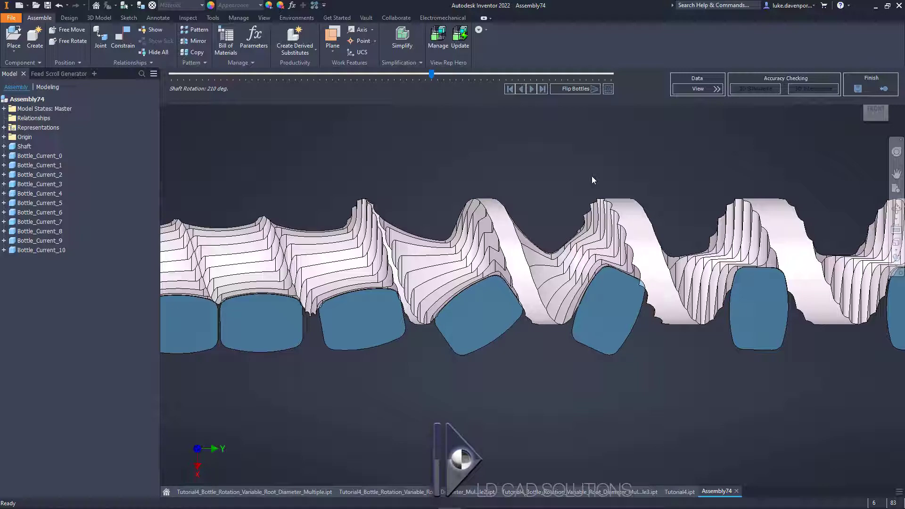
left_click(883, 89)
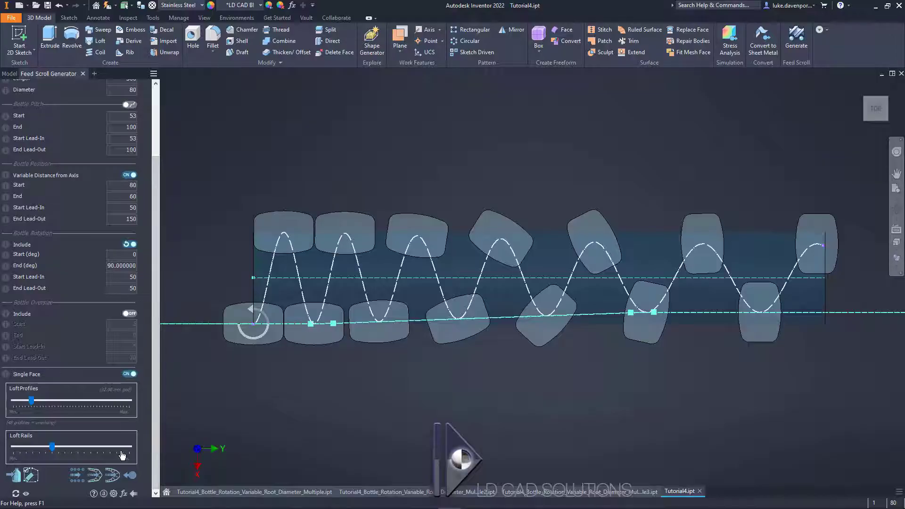
- Set loft profile spacing to 28 mm and rails near minimum, then regenerate the final solid
left_click_drag(32, 402, 71, 418)
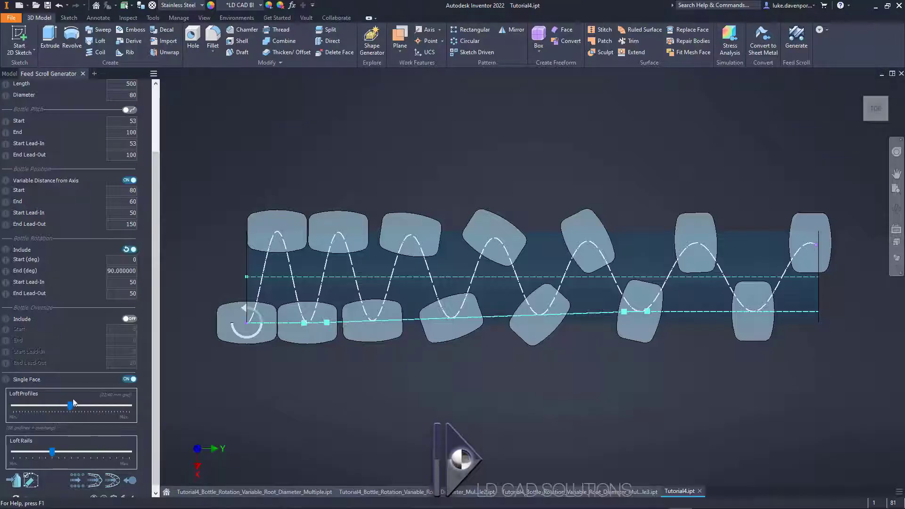
left_click_drag(54, 454, 21, 461)
scroll(154, 436, "down", 1)
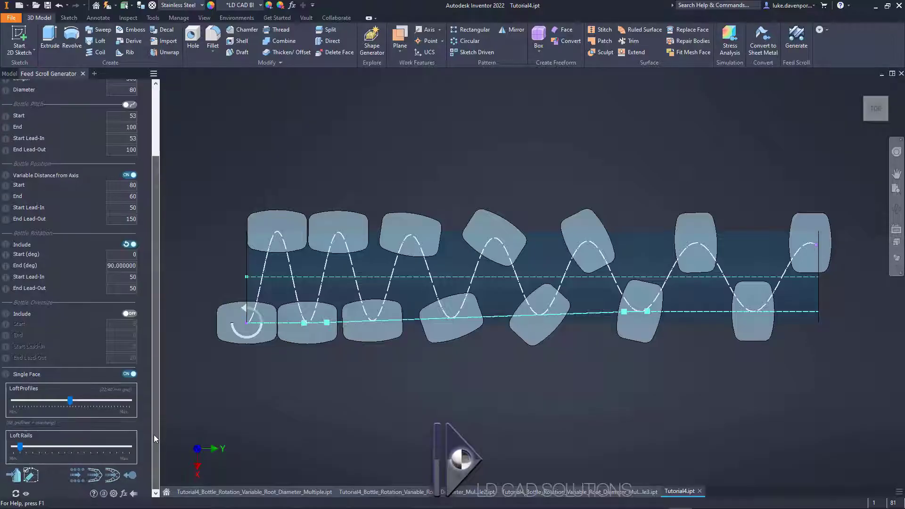
left_click(112, 476)
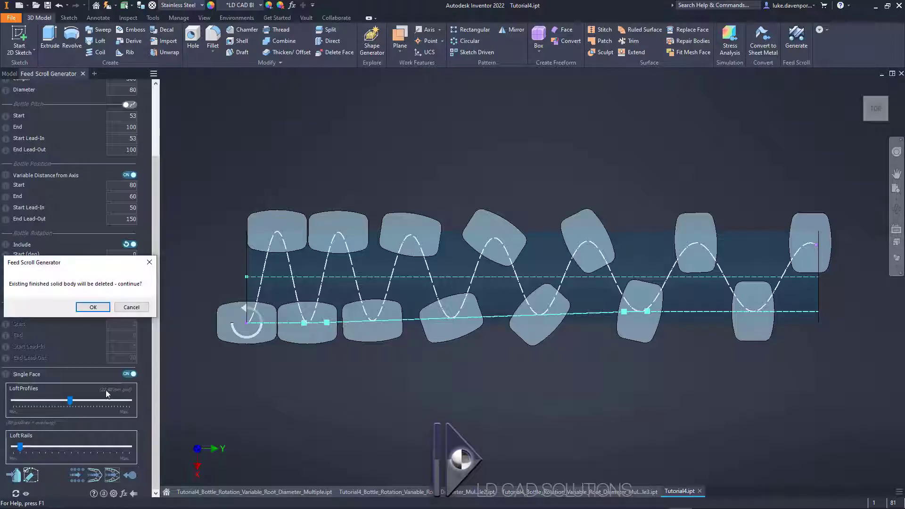
left_click(94, 309)
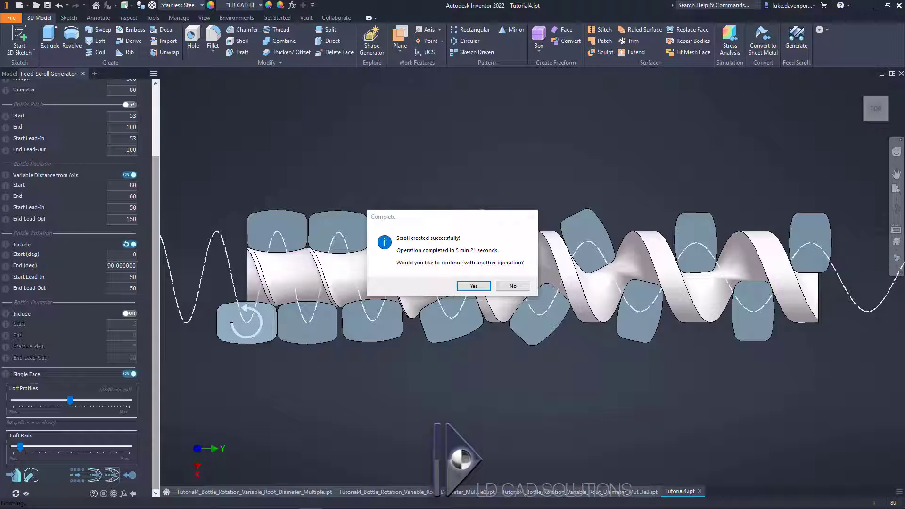
left_click_drag(469, 215, 467, 142)
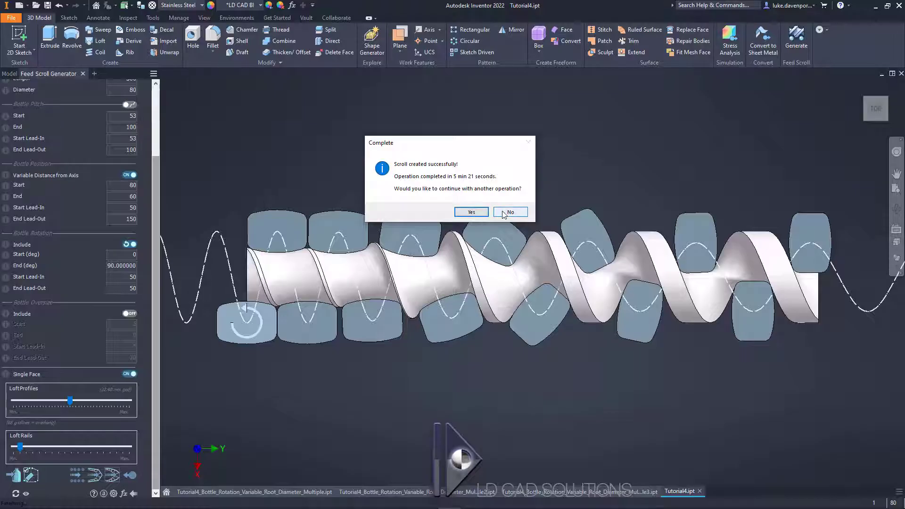
left_click(472, 212)
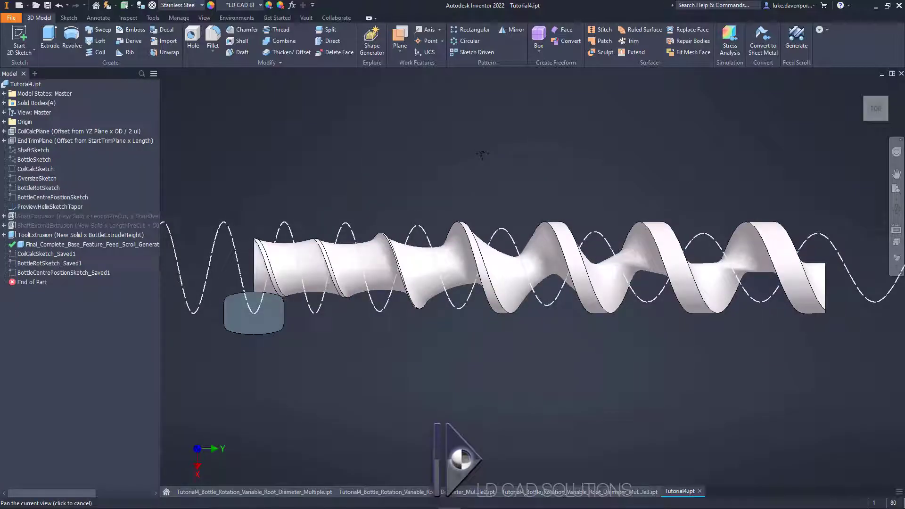
- Zoom into the new scroll, then bring up the Open dialog from the File menu
scroll(485, 148, "down", 5)
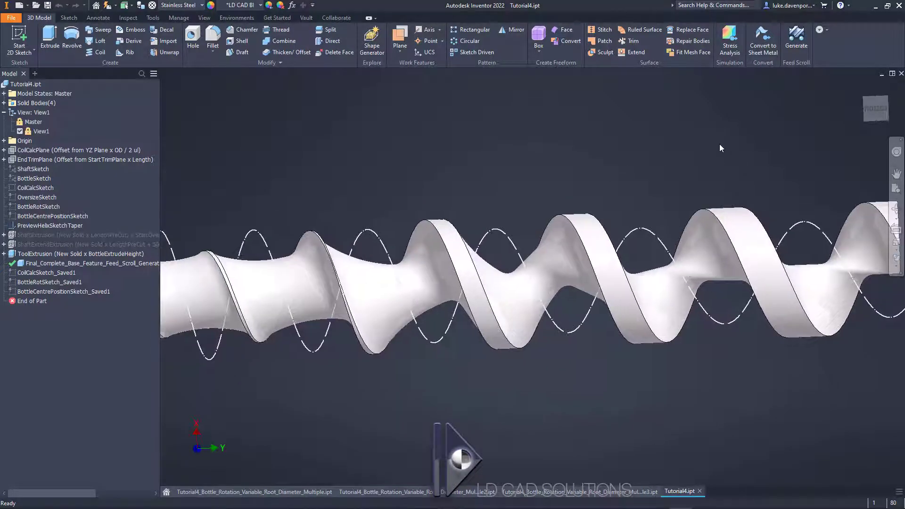
left_click(11, 17)
left_click(42, 80)
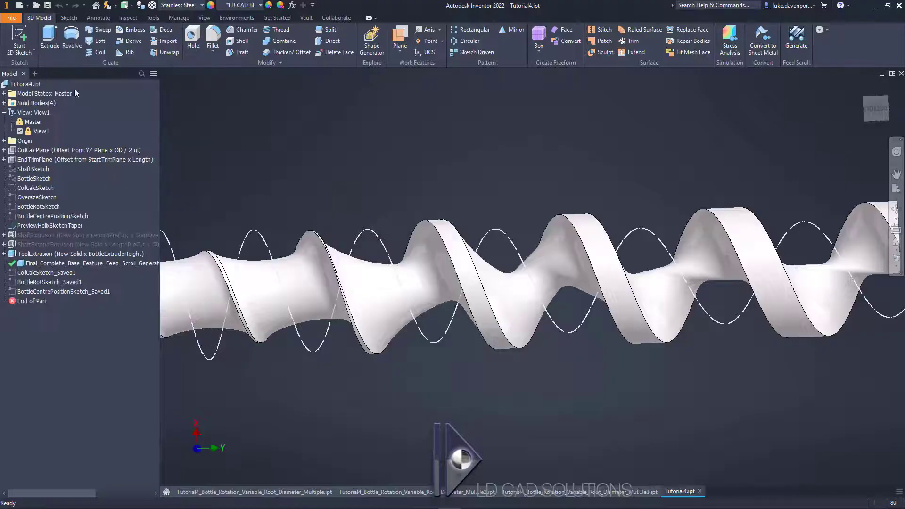
- Open Tutorial4-multiple.ipt and Tutorial4-multiple2.ipt together
left_click(462, 304)
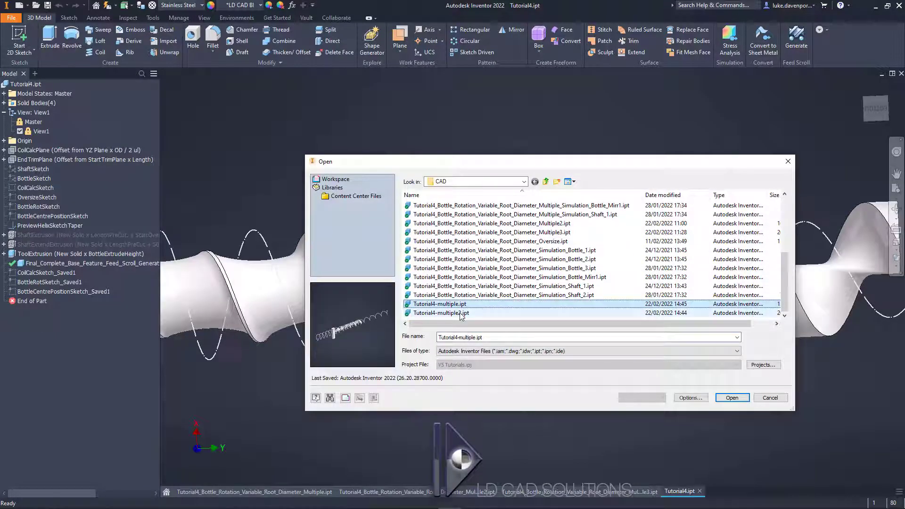
left_click(452, 313, "shift")
left_click(728, 398)
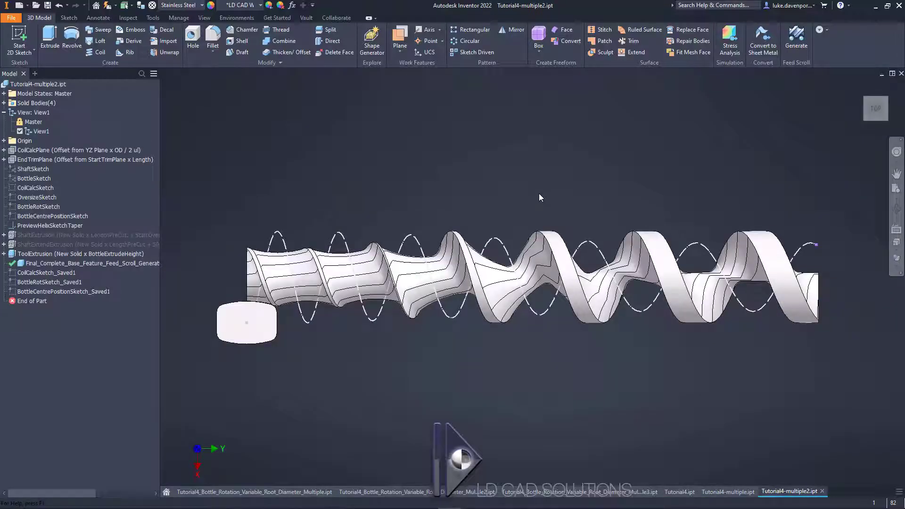
left_click(728, 492)
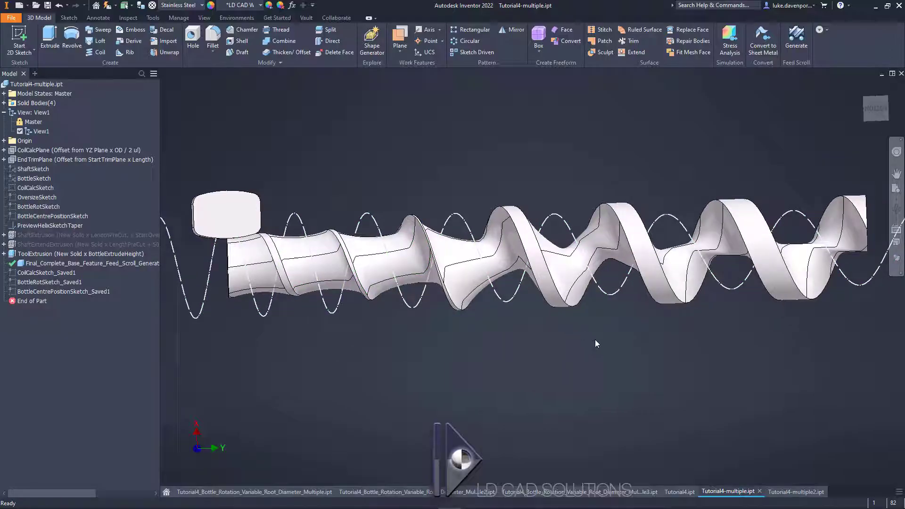
- Compare both shafts, orbiting and zooming closely around Tutorial4-multiple.ipt's helical flight
left_click(796, 492)
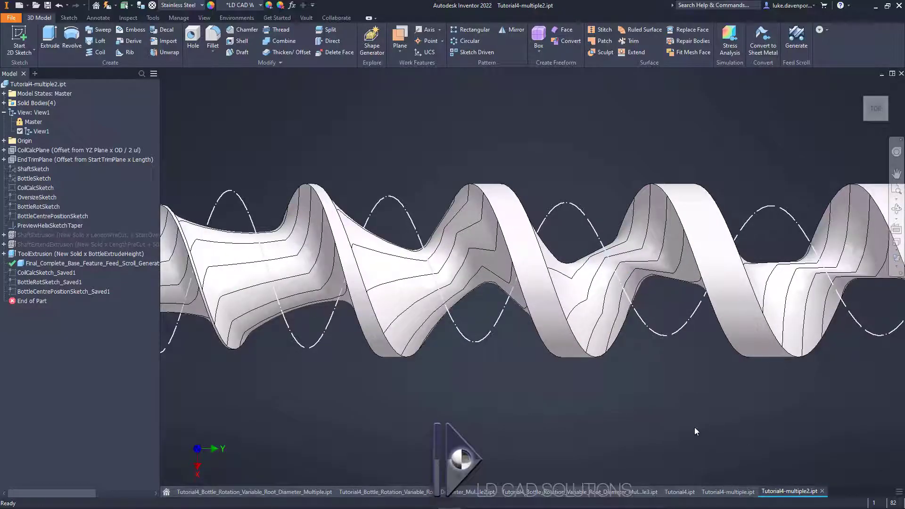
middle_click_drag(694, 427, 686, 423)
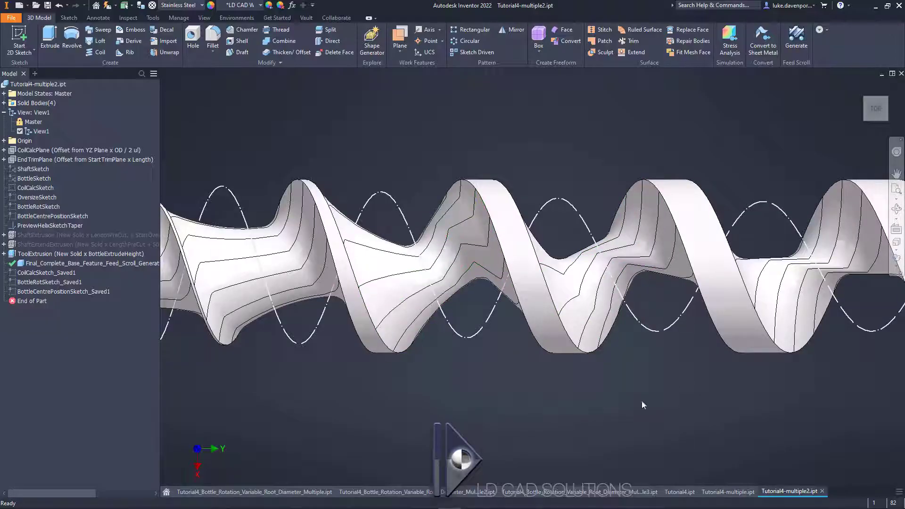
left_click(728, 492)
middle_click_drag(605, 330, 617, 409, "shift")
scroll(616, 408, "up", 10)
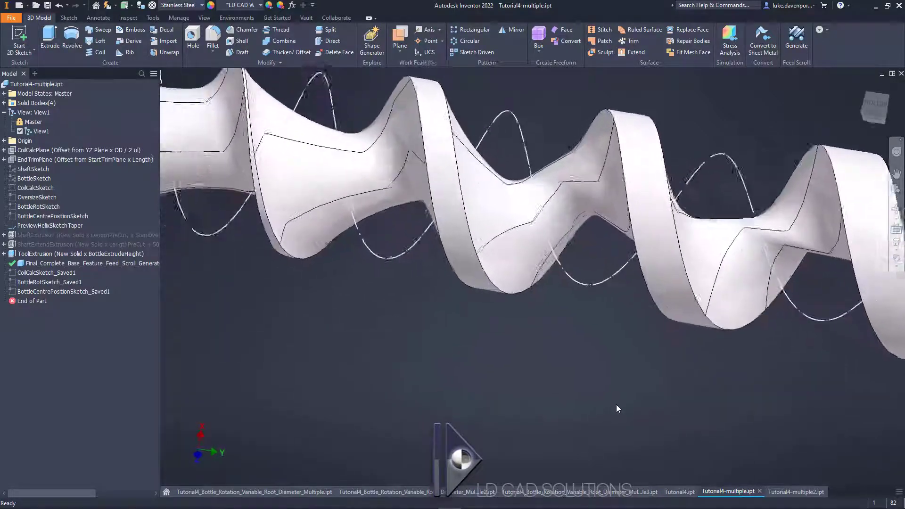
key("F6")
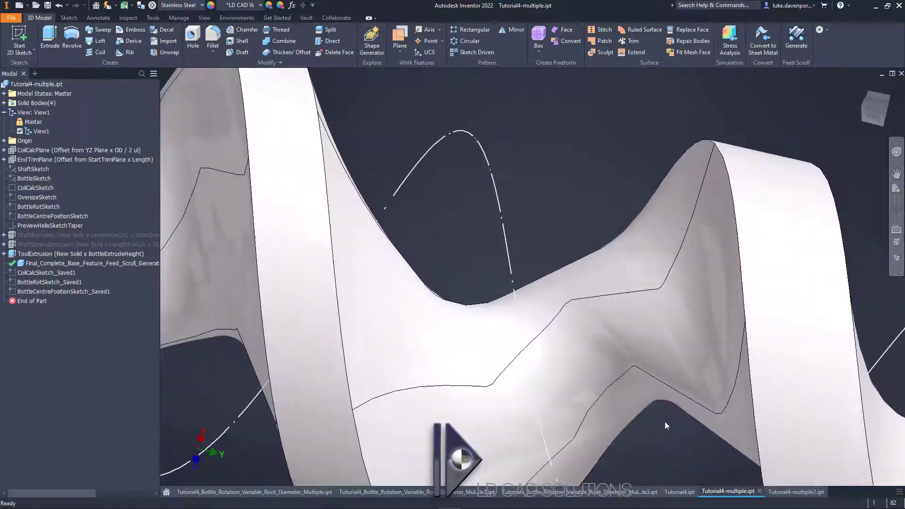
scroll(669, 425, "up", 8)
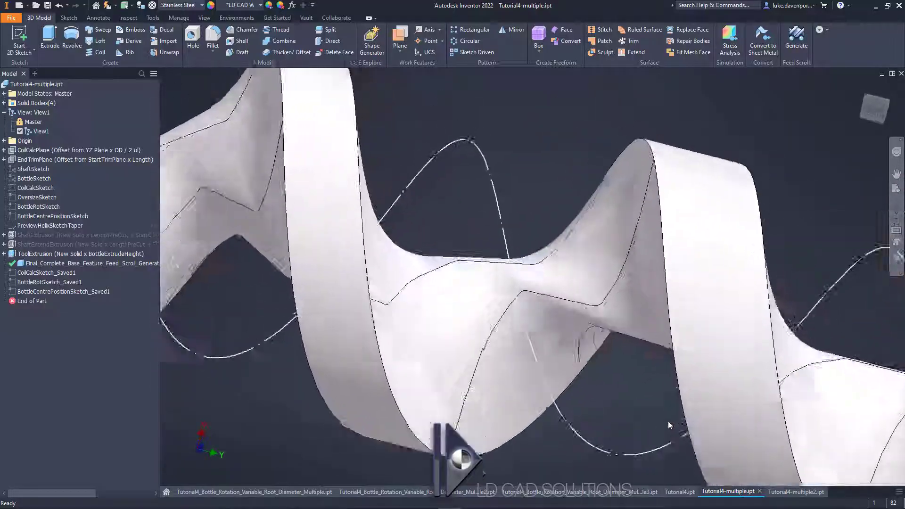
middle_click_drag(668, 423, 634, 301, "shift")
scroll(604, 235, "down", 5)
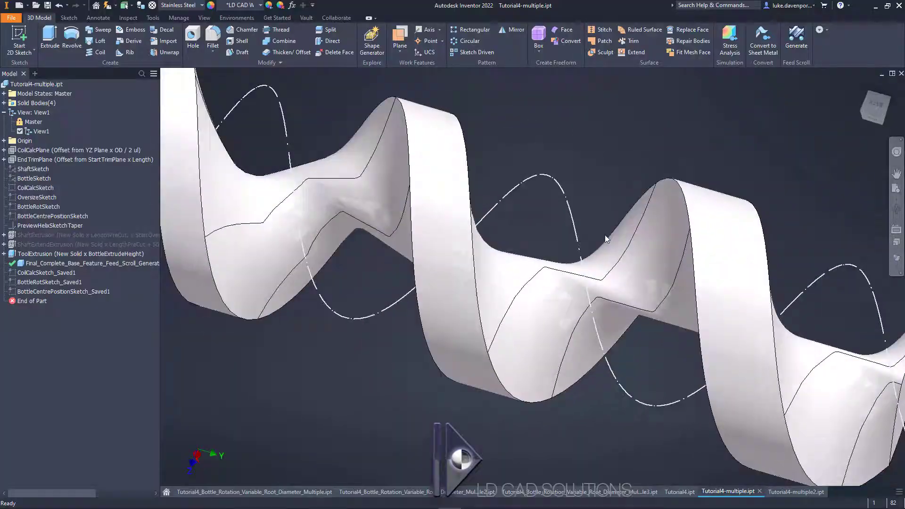
middle_click_drag(604, 235, 613, 261, "shift")
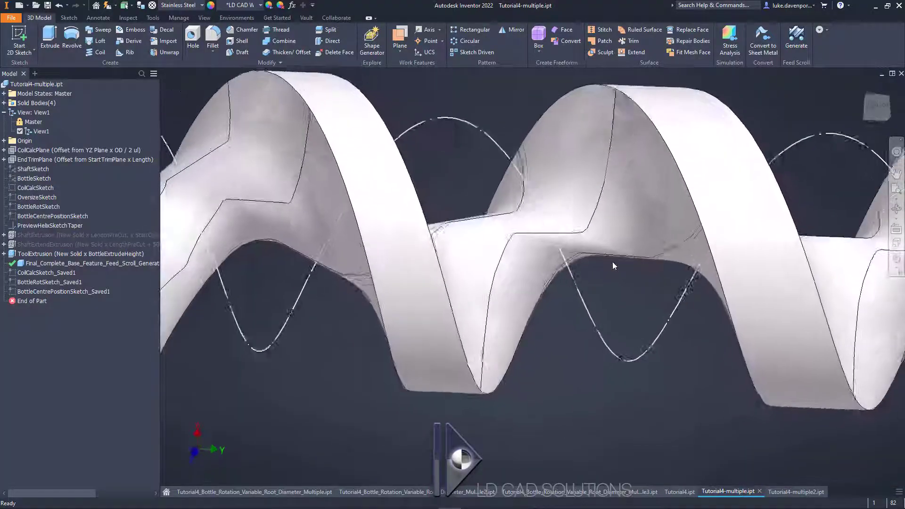
- Orbit Tutorial4-multiple2.ipt's shaft and display it in the Shaded style without edges
left_click(792, 491)
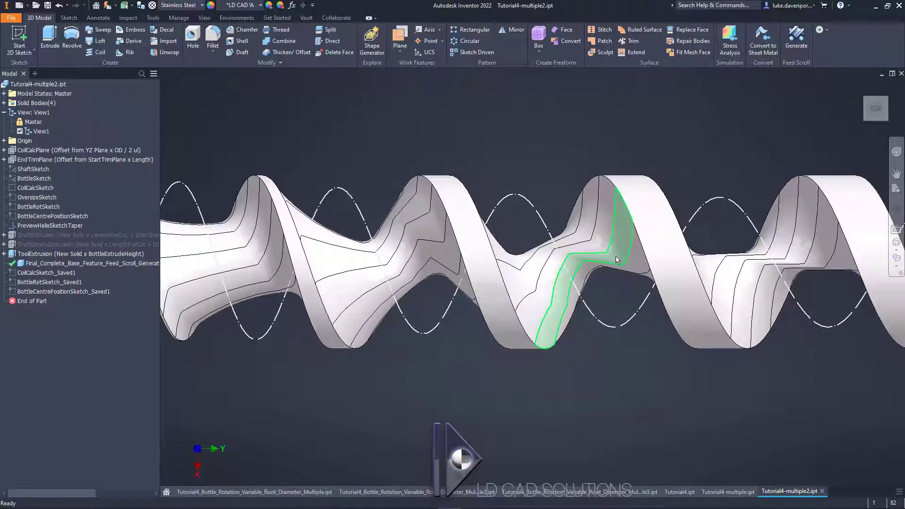
middle_click_drag(602, 243, 636, 400, "shift")
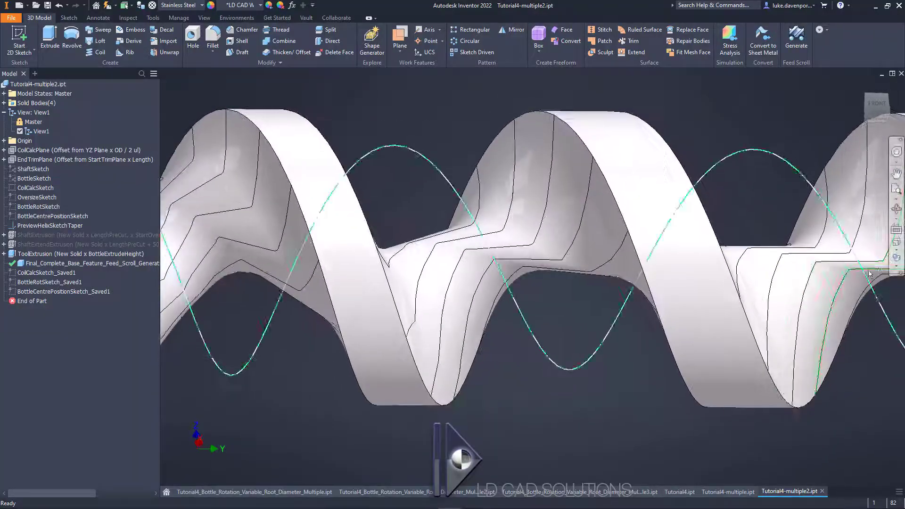
left_click(900, 270)
left_click(800, 284)
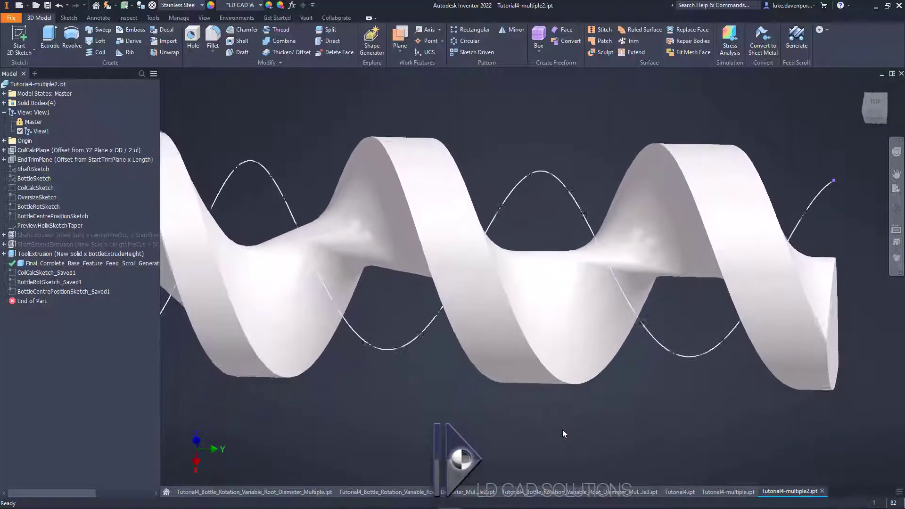
key("F2")
key("Escape")
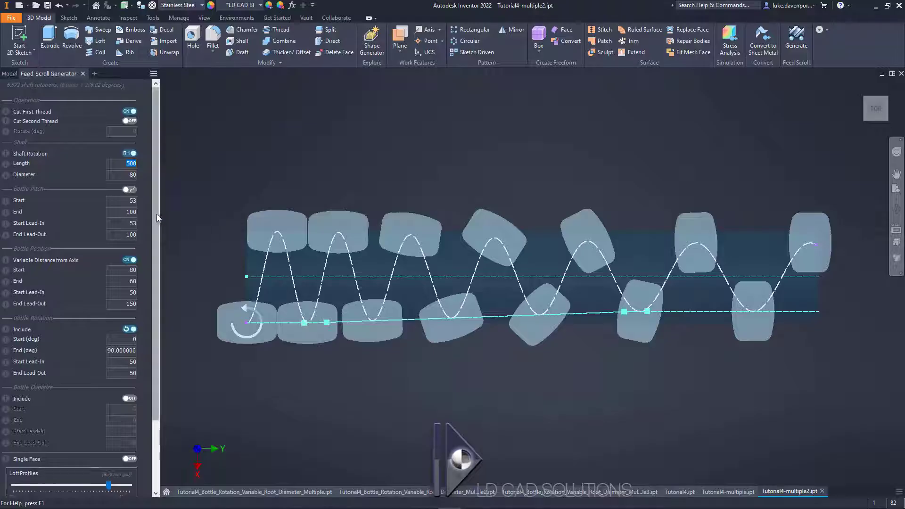
scroll(146, 314, "down", 3)
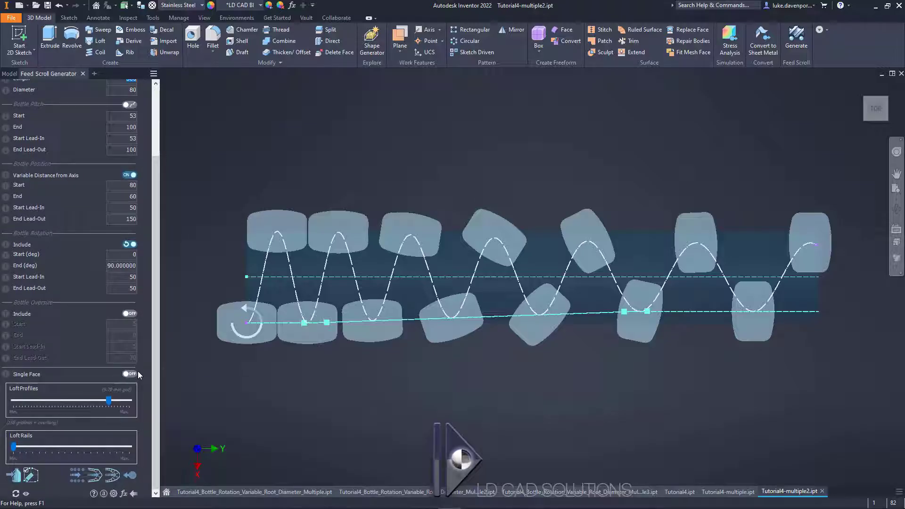
mouse_move(132, 377)
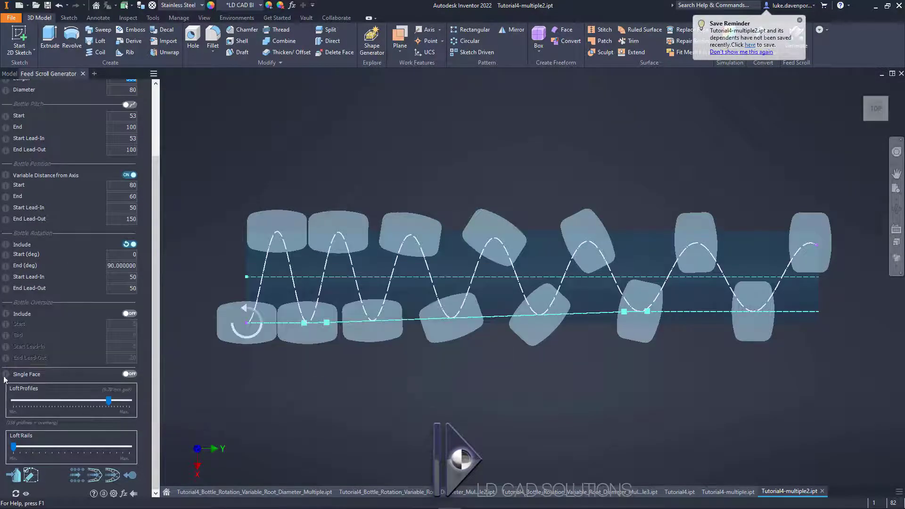
mouse_move(5, 378)
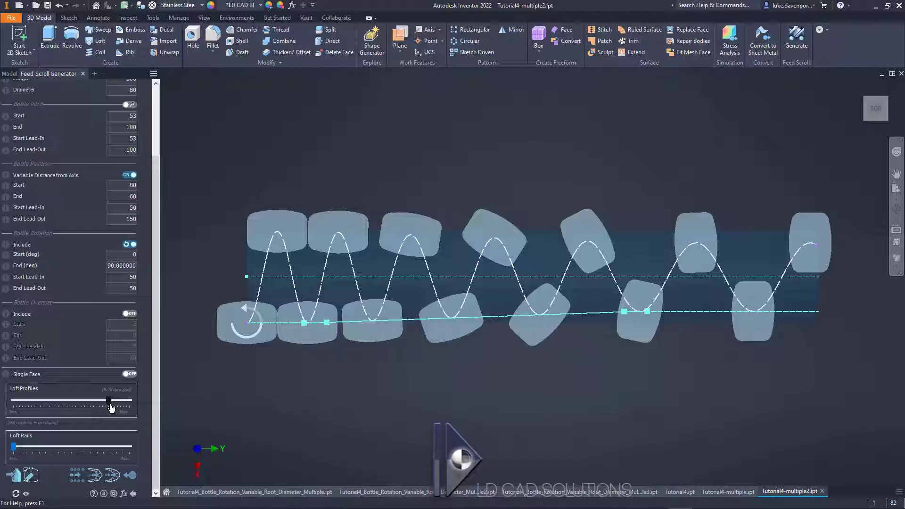
- Generate the multi-face scroll shaft and turn the simulation's shaft rotation to about 165 degrees
mouse_move(111, 408)
left_click(78, 477)
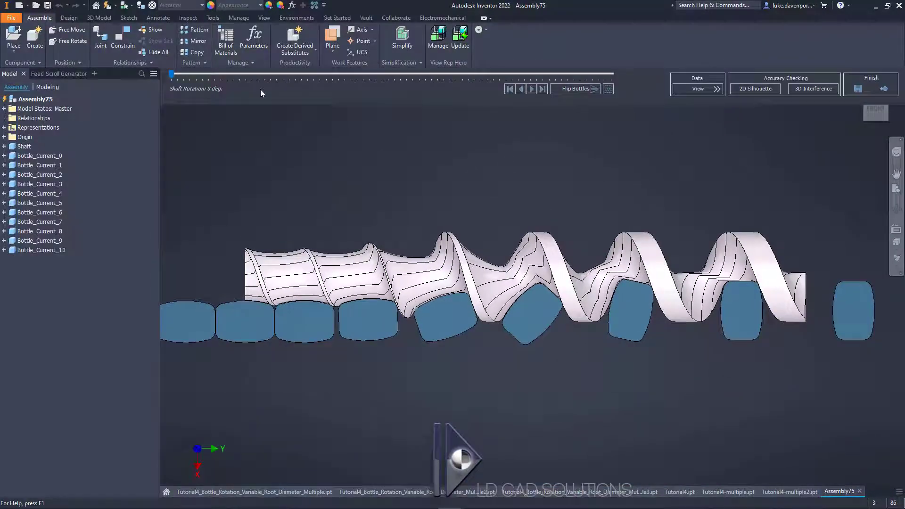
left_click_drag(170, 75, 431, 74)
left_click_drag(438, 111, 377, 93)
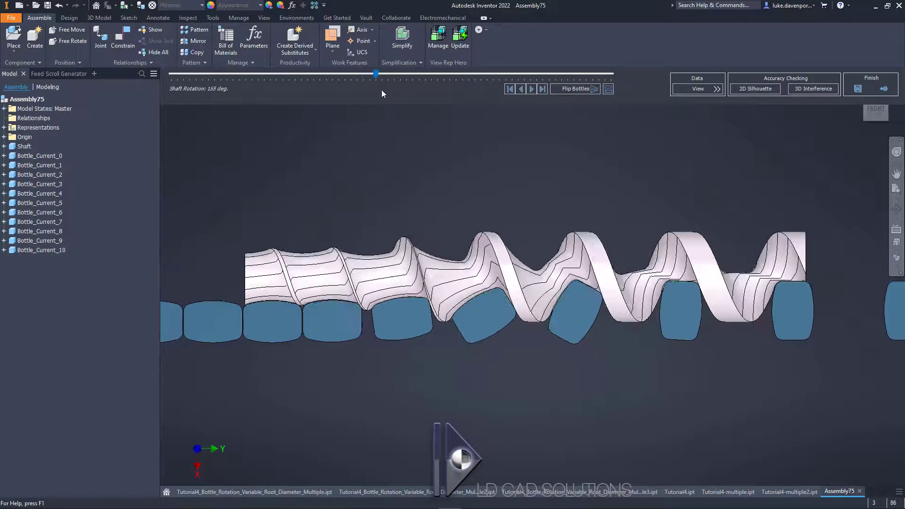